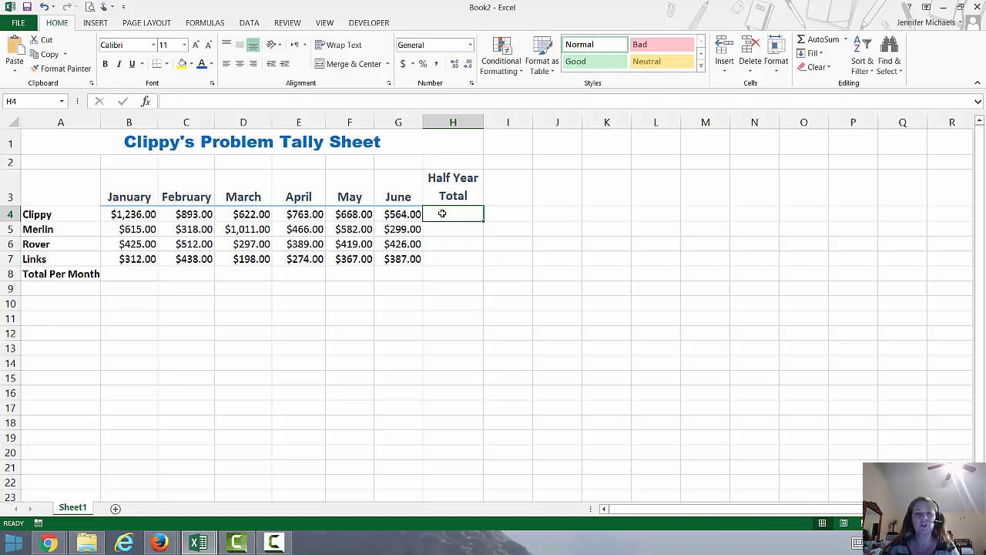
- Write the sample function syntax =KEYWORD(arguments) in the empty cell F14
click(348, 361)
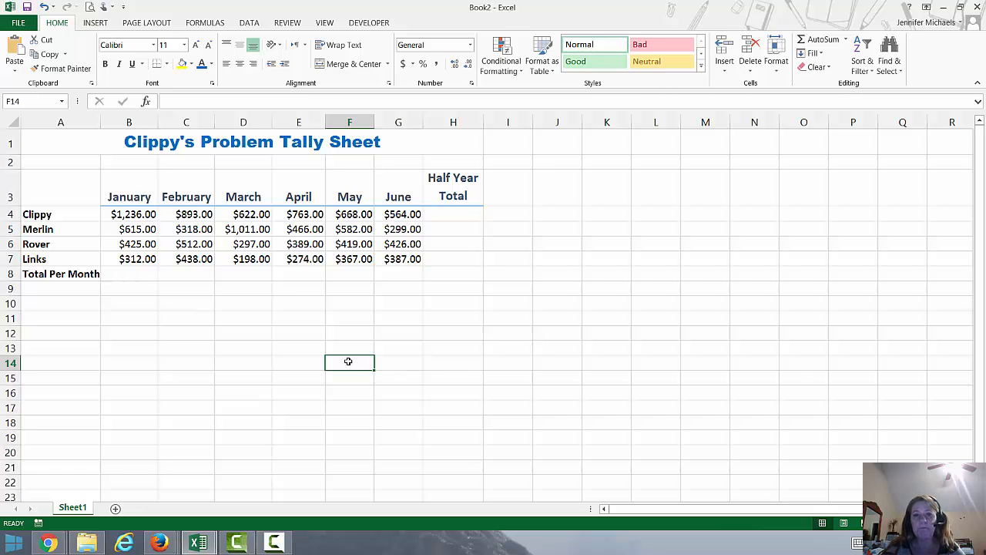
text(=)
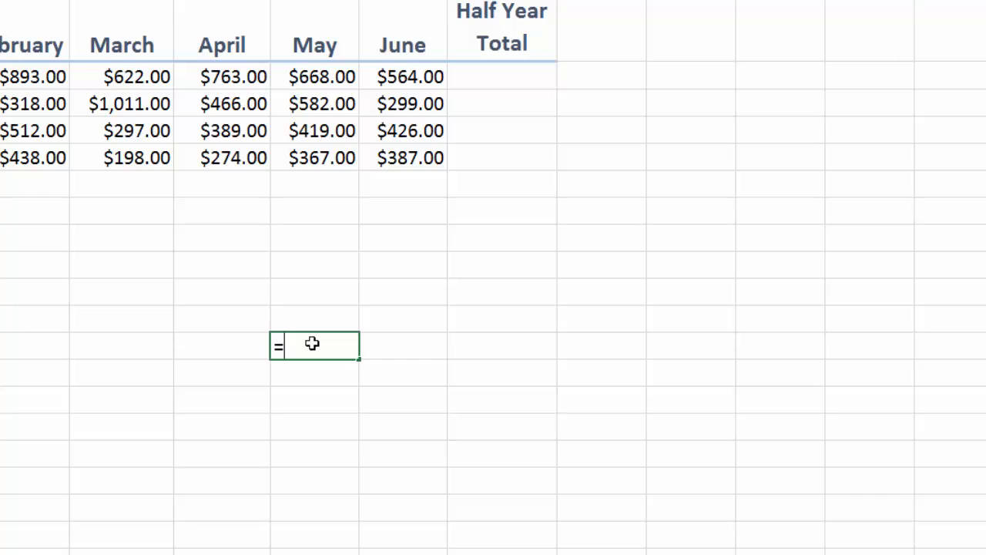
text(KEYWORD)
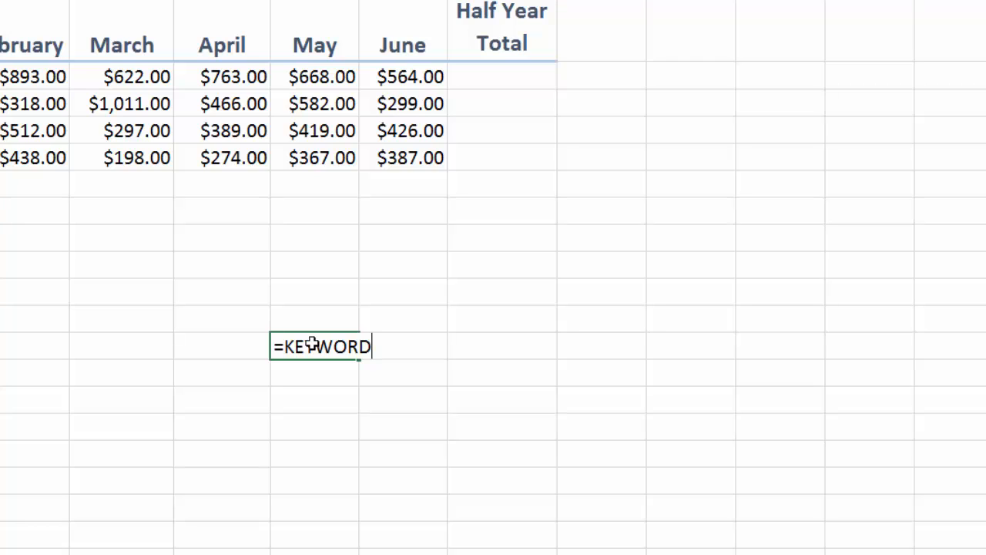
text((argur)
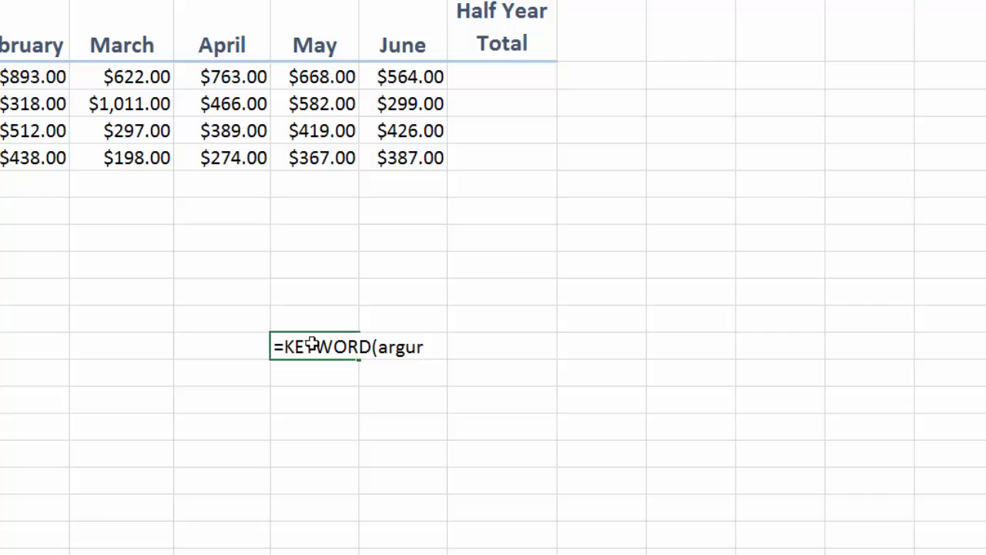
key(BackSpace)
text(ements))
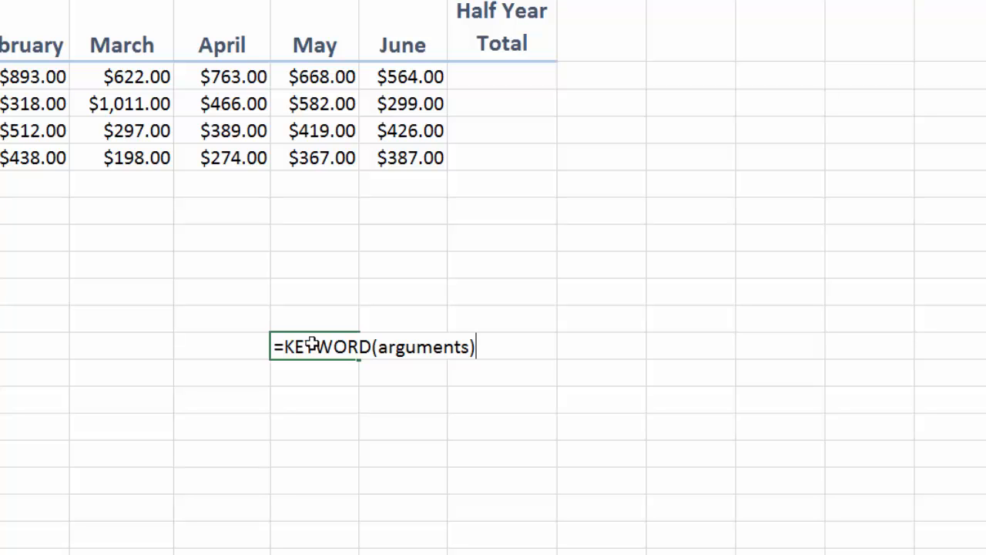
- Erase the sample syntax from cell F14 and cancel the entry
key(BackSpace)
key(BackSpace)
key(BackSpace)
key(BackSpace)
key(BackSpace)
key(BackSpace)
key(BackSpace)
key(BackSpace)
key(BackSpace)
key(BackSpace)
key(BackSpace)
key(BackSpace)
key(BackSpace)
key(BackSpace)
key(BackSpace)
key(BackSpace)
key(BackSpace)
key(BackSpace)
key(BackSpace)
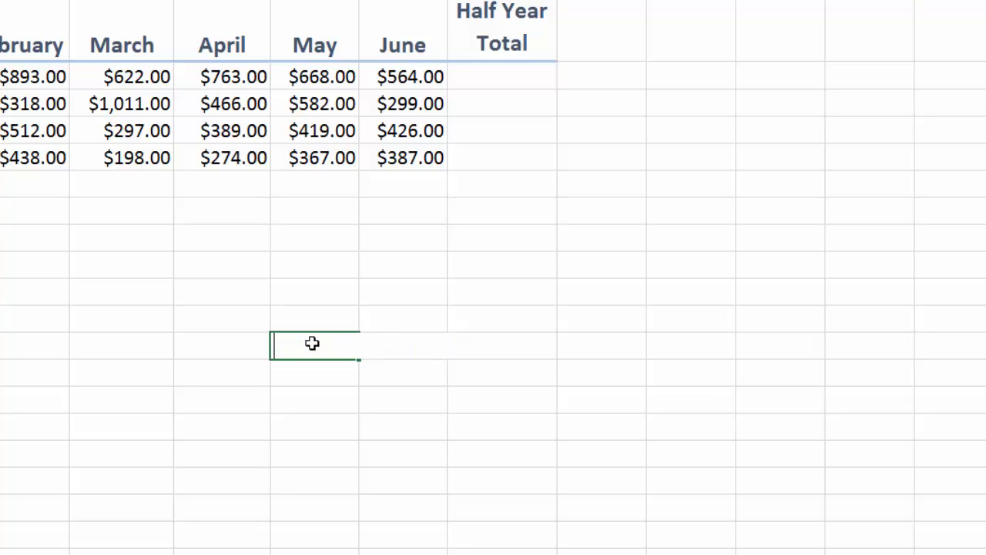
key(Escape)
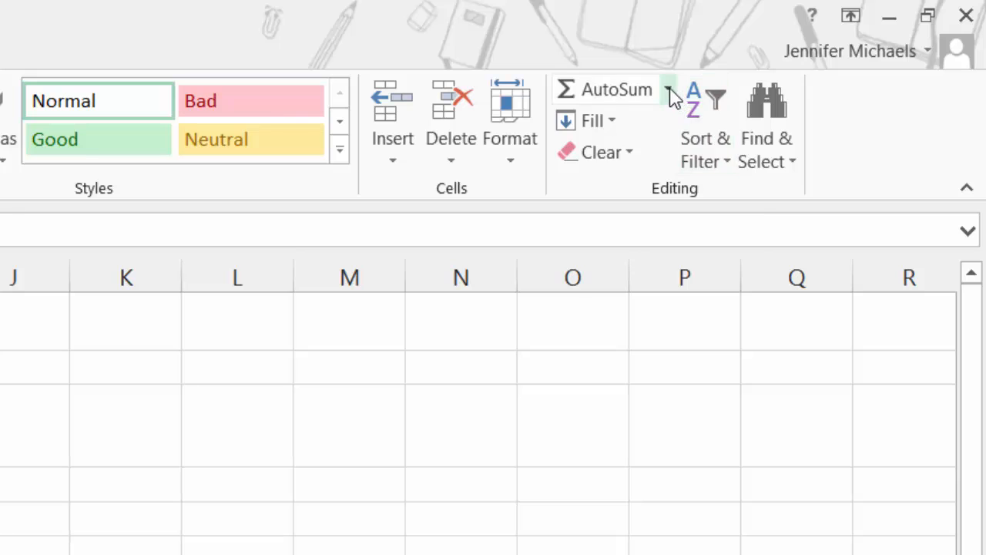
- Examine the AutoSum function choices and the Insert Function dialog, closing it without inserting a function
click(793, 49)
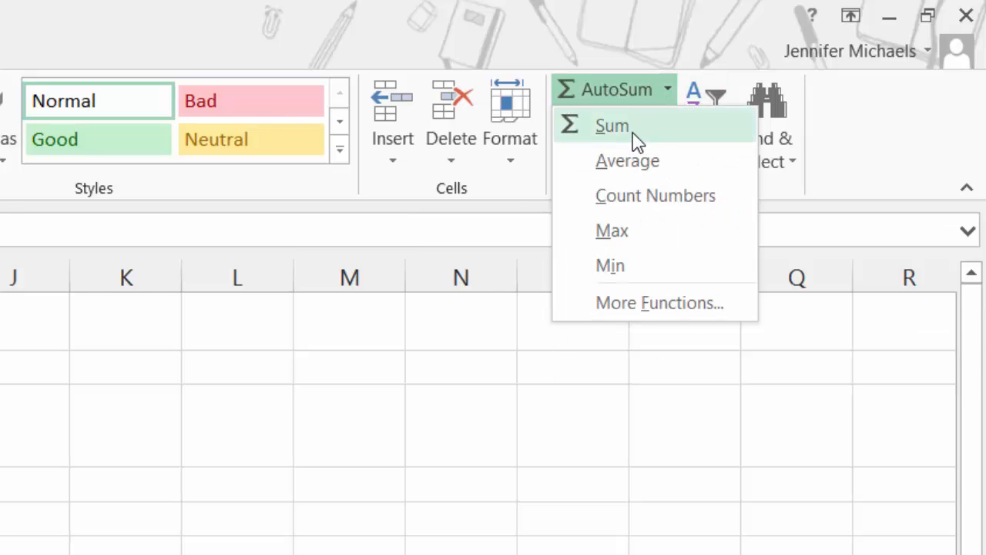
click(669, 93)
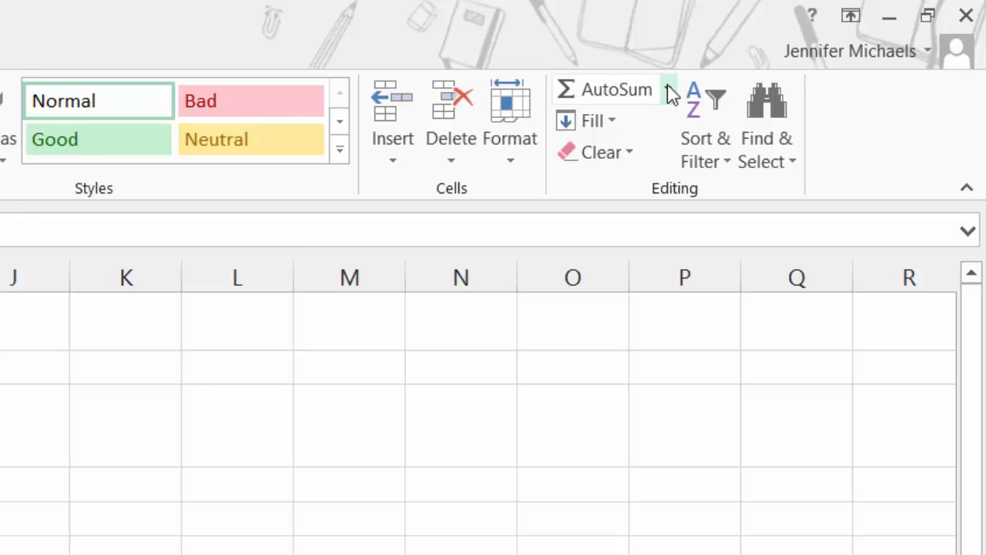
click(670, 93)
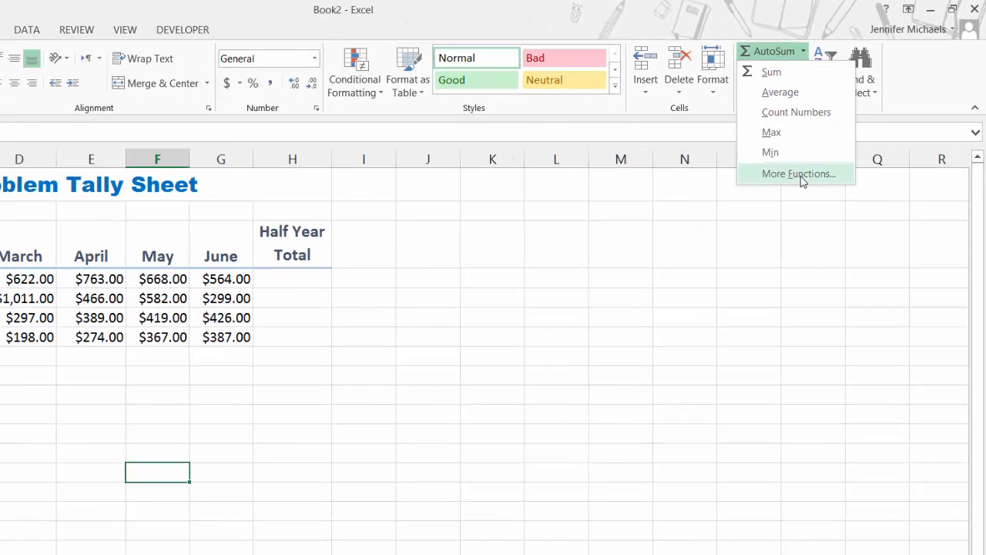
click(800, 176)
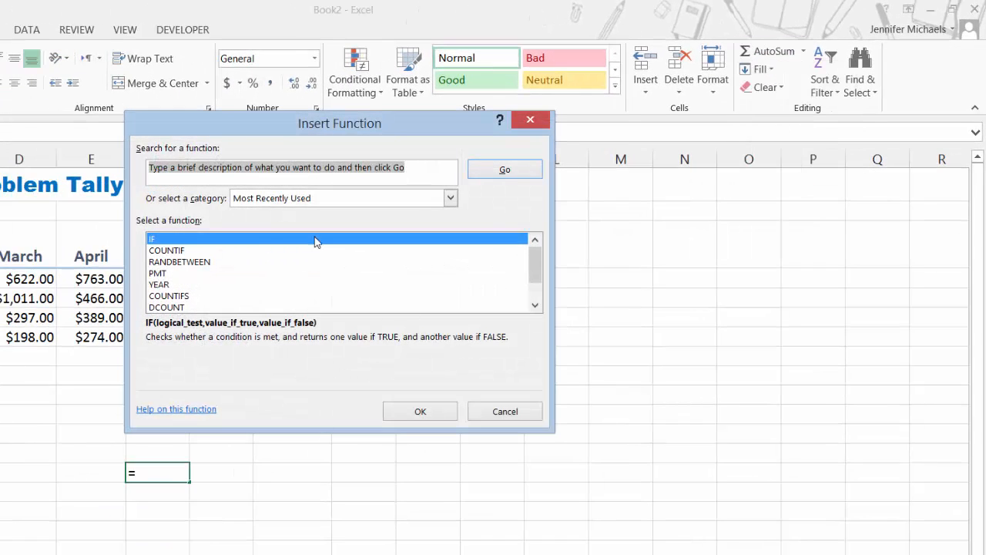
click(505, 411)
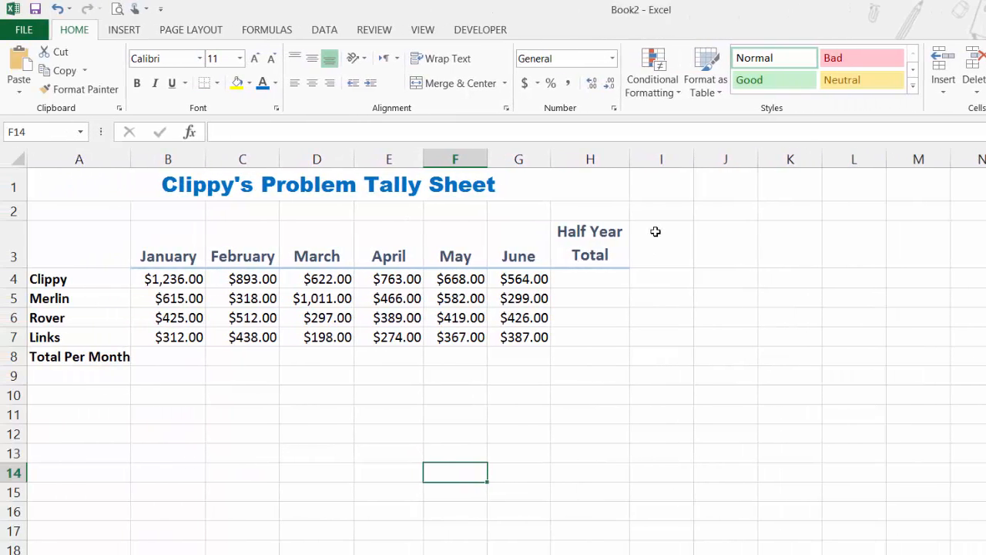
click(194, 134)
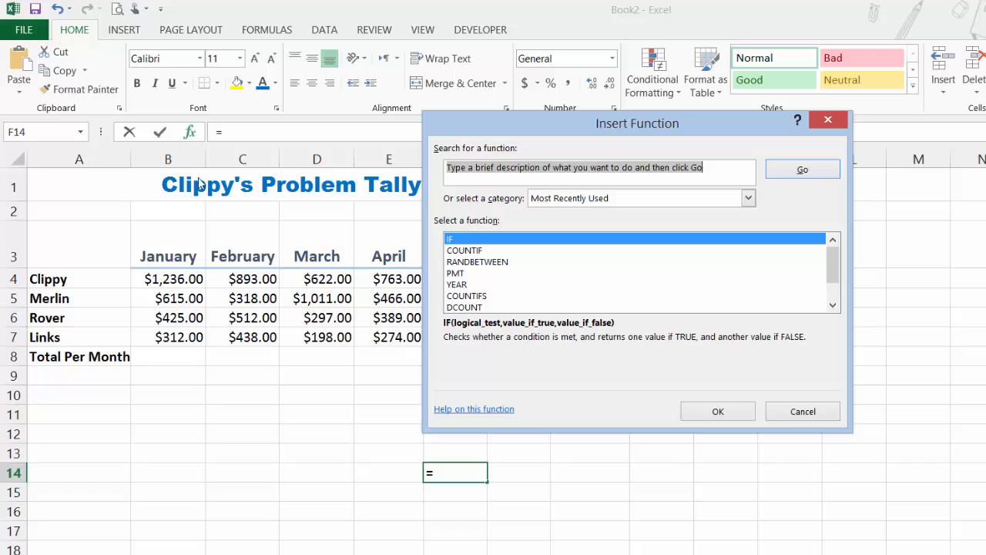
drag(671, 132, 647, 122)
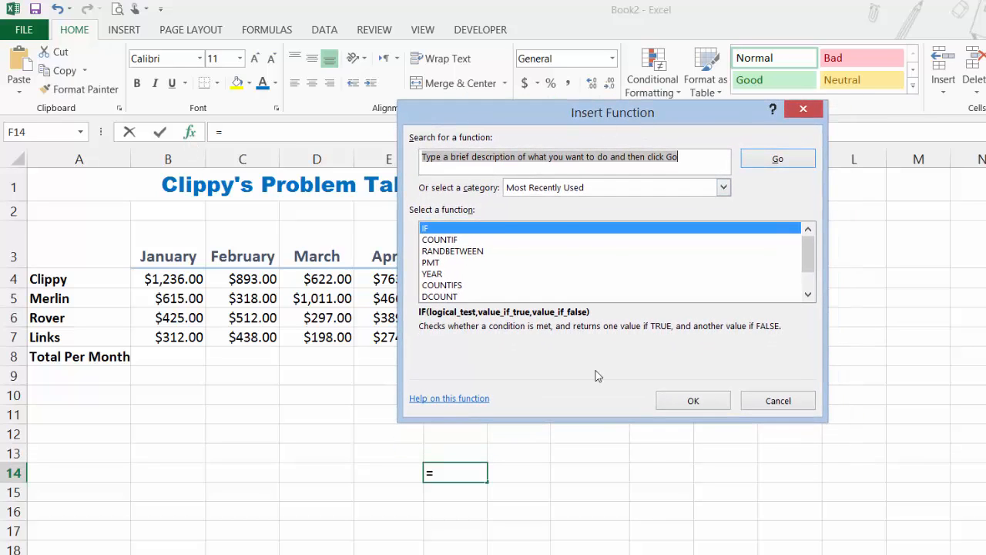
click(779, 402)
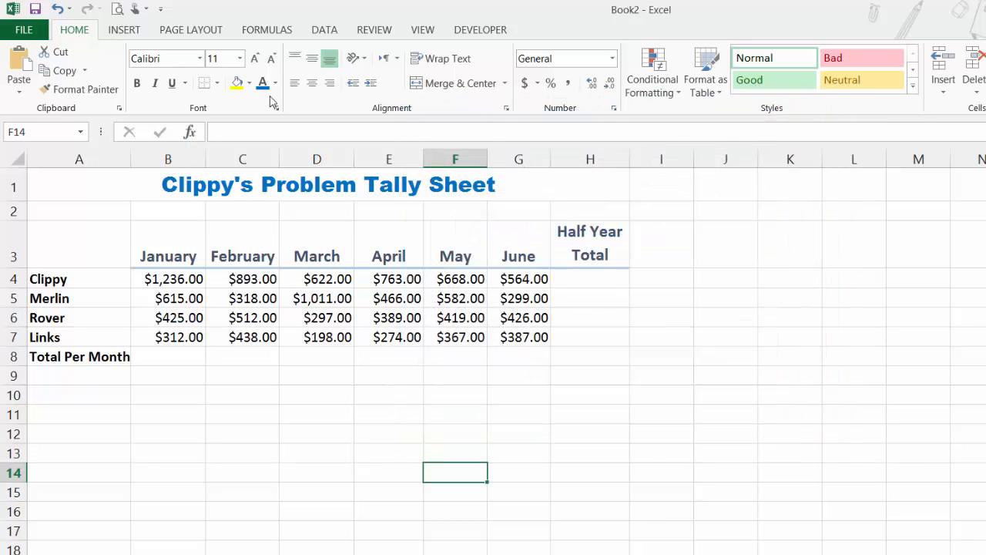
- Browse the function library categories: Financial, Logical, Text, Date & Time, Lookup & Reference, Math & Trig and More Functions
click(264, 33)
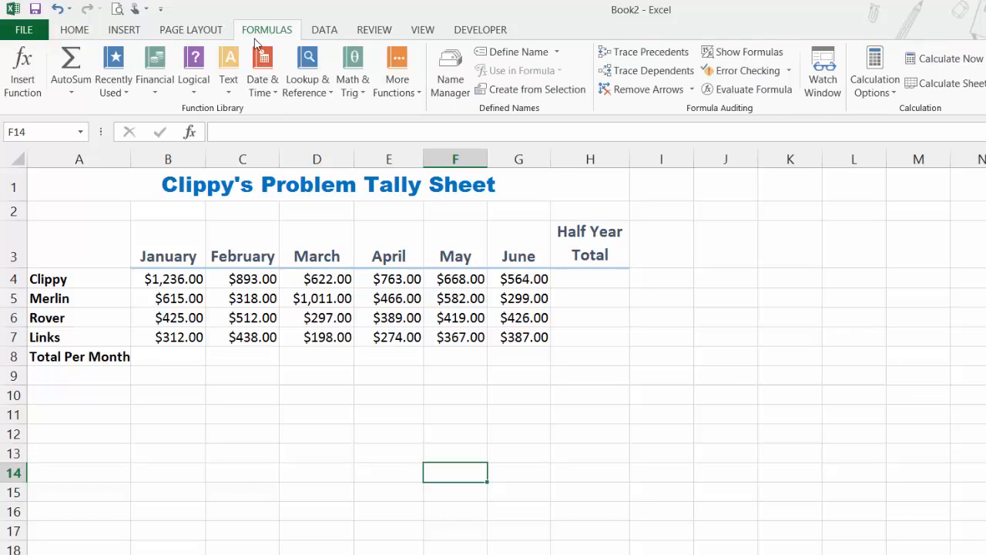
click(155, 92)
drag(255, 231, 272, 162)
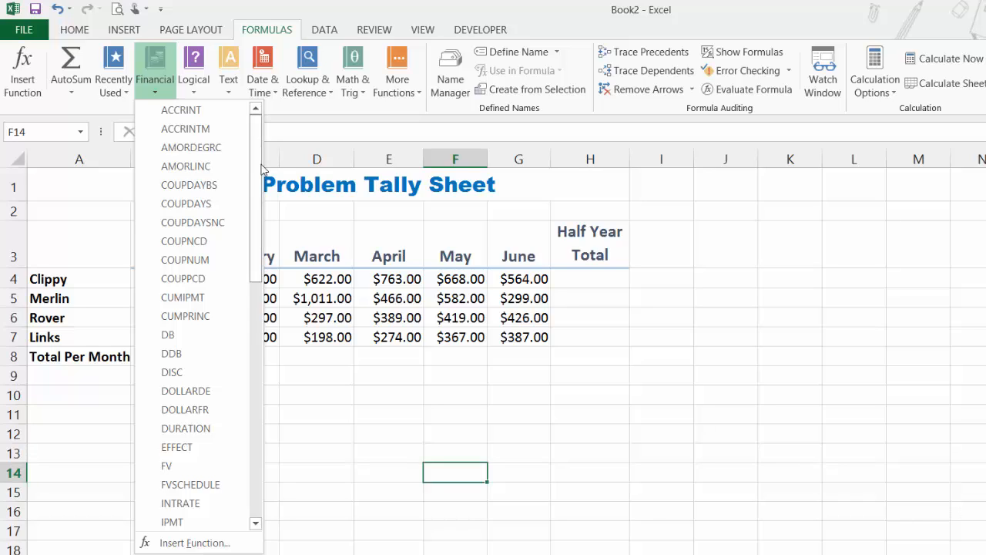
click(194, 83)
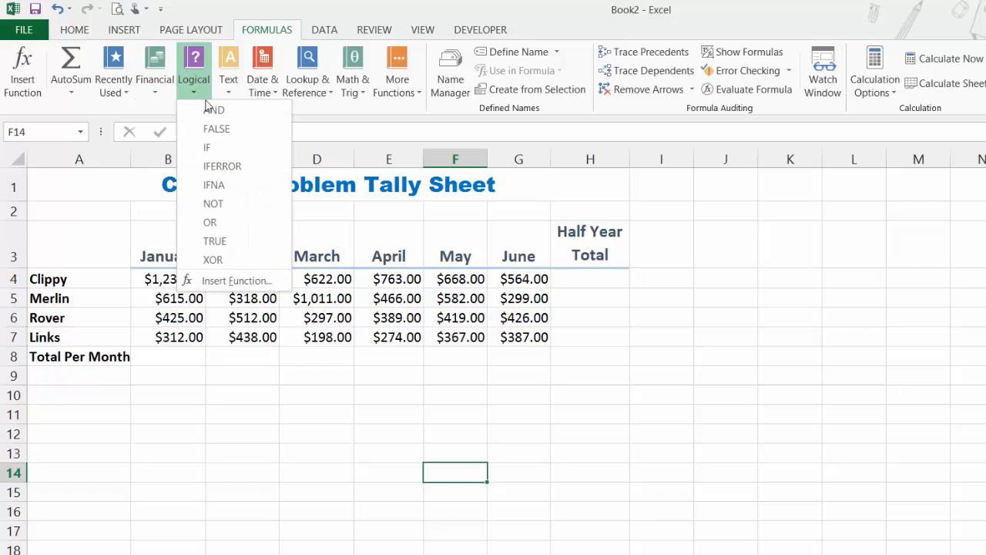
click(231, 93)
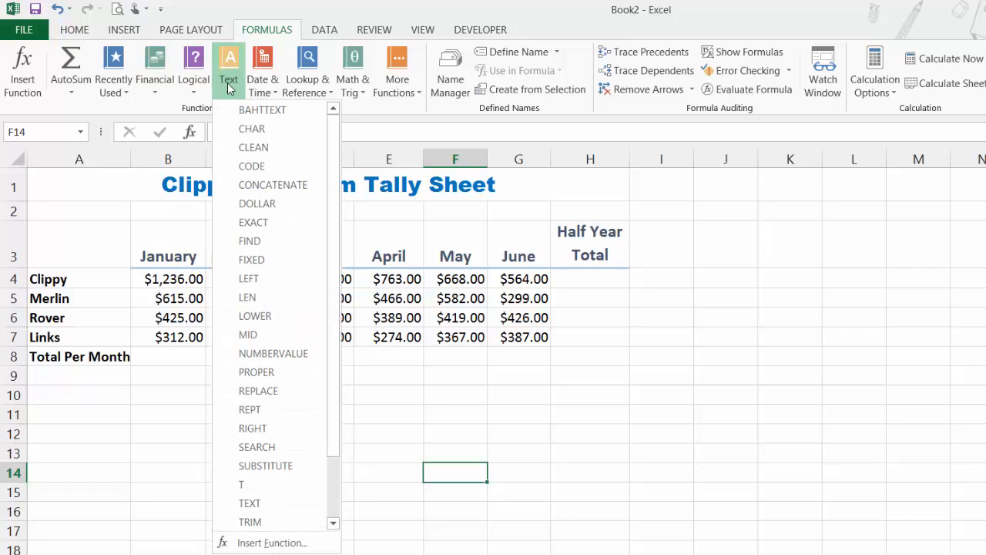
scroll(332, 398, down, 2)
scroll(310, 139, up, 2)
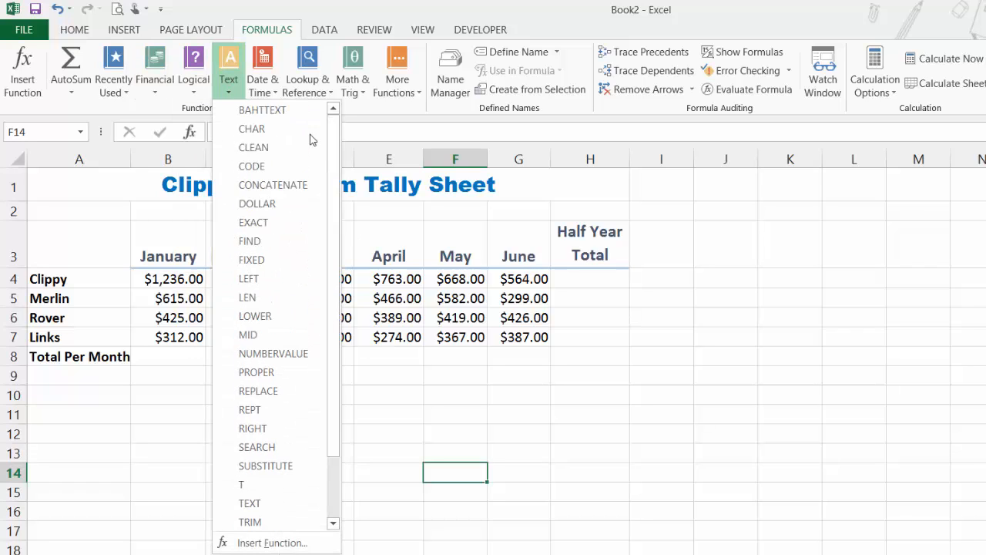
click(258, 90)
scroll(371, 321, down, 1)
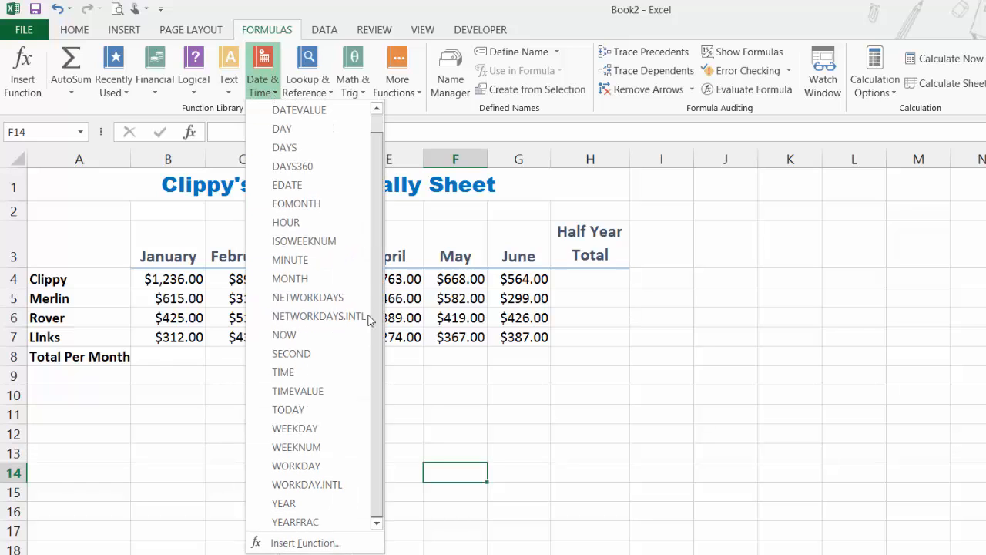
scroll(362, 317, up, 1)
click(314, 92)
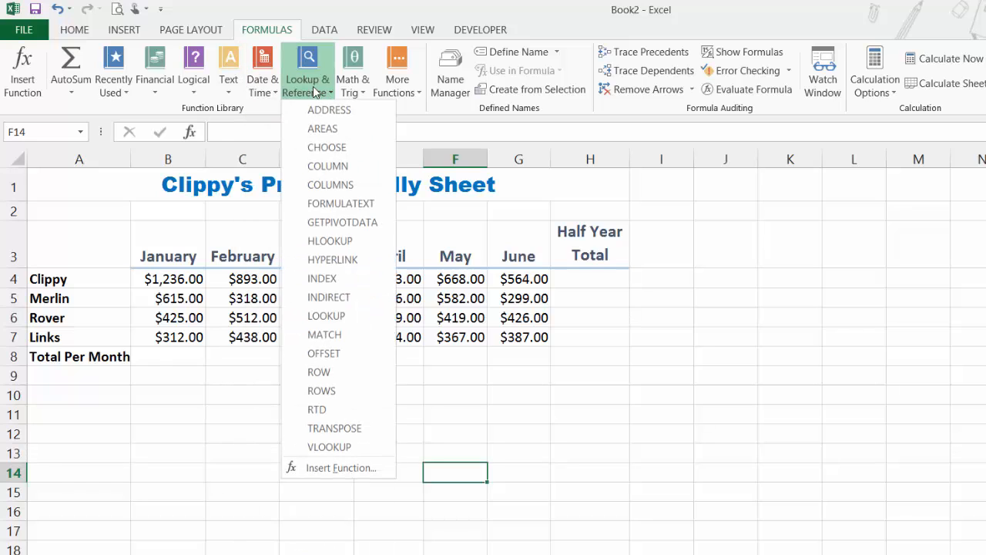
click(354, 92)
drag(453, 211, 456, 154)
click(398, 84)
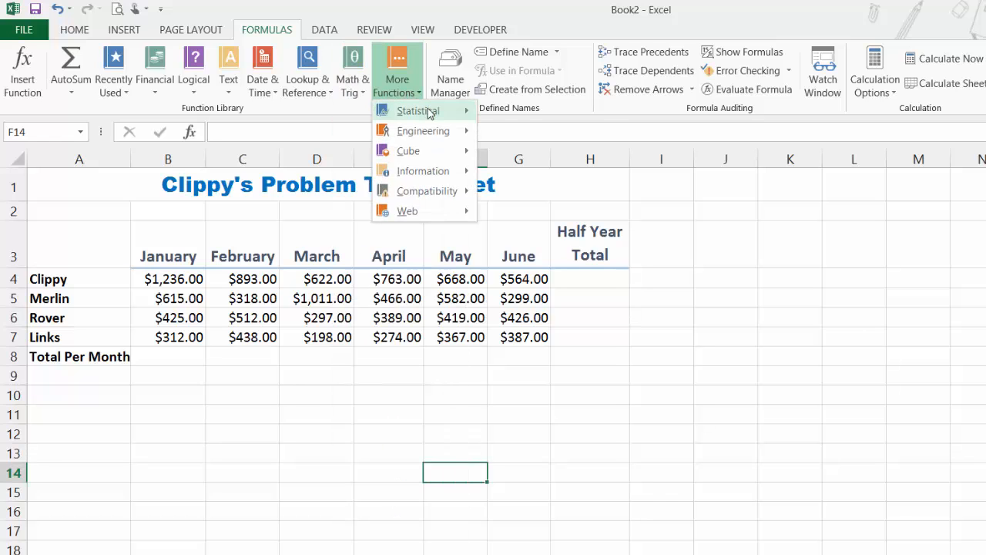
mouse_move(420, 112)
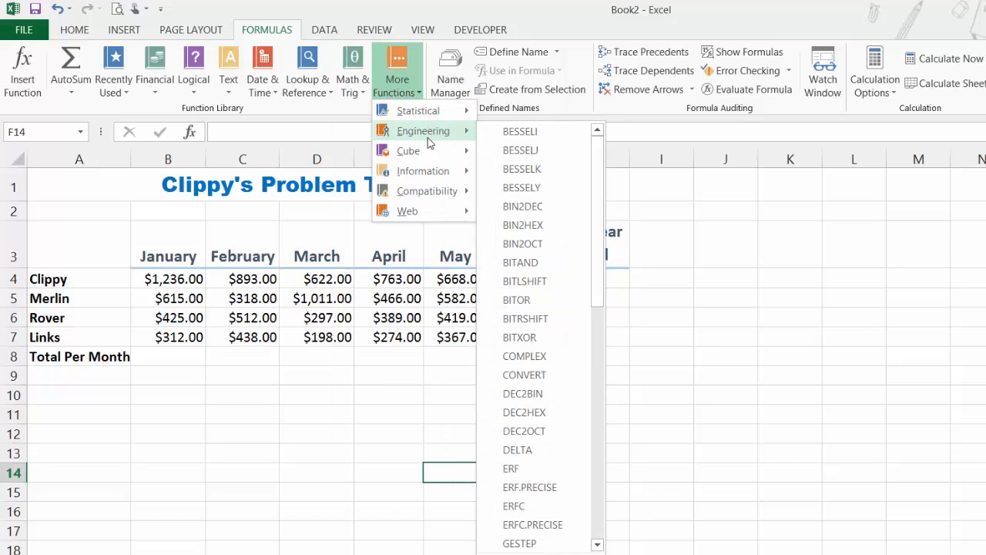
mouse_move(420, 156)
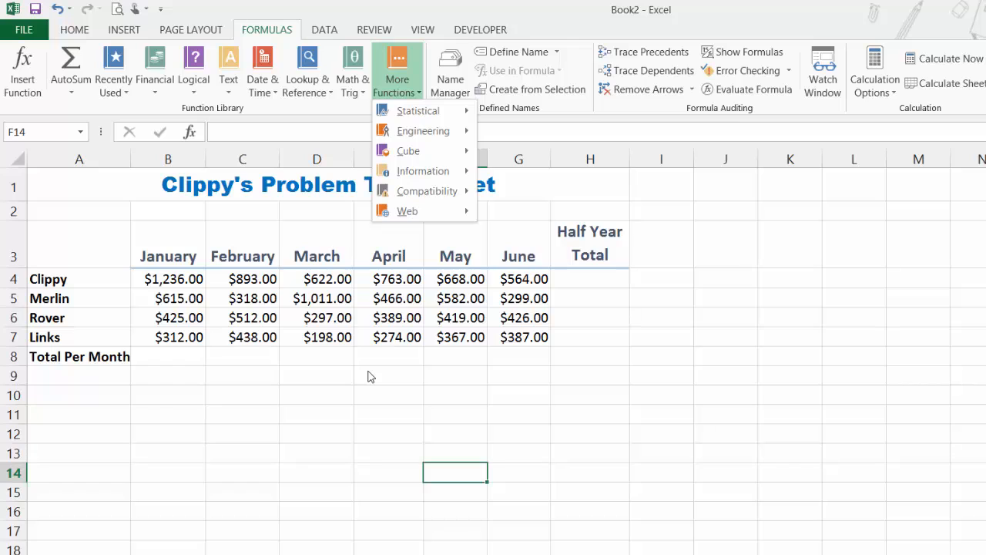
click(587, 279)
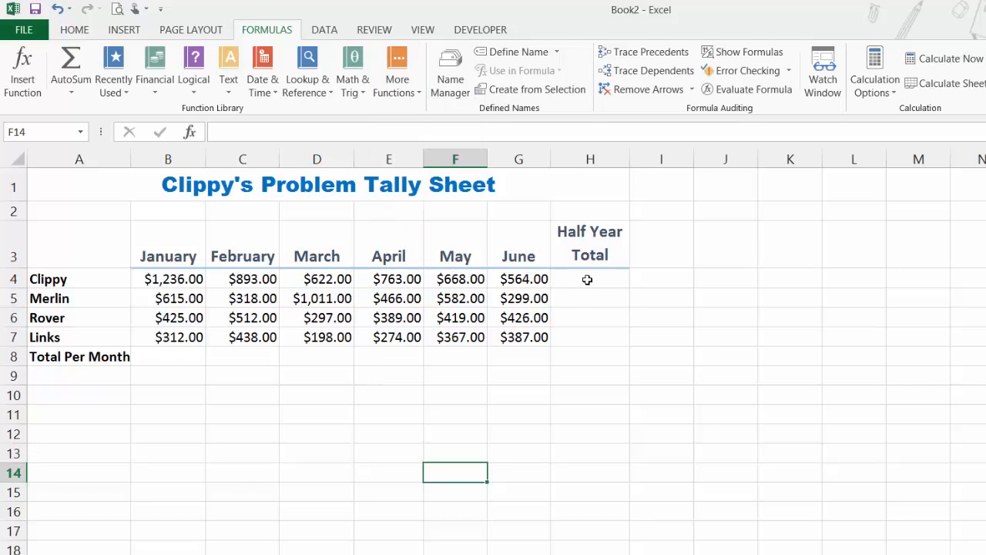
click(587, 279)
click(66, 30)
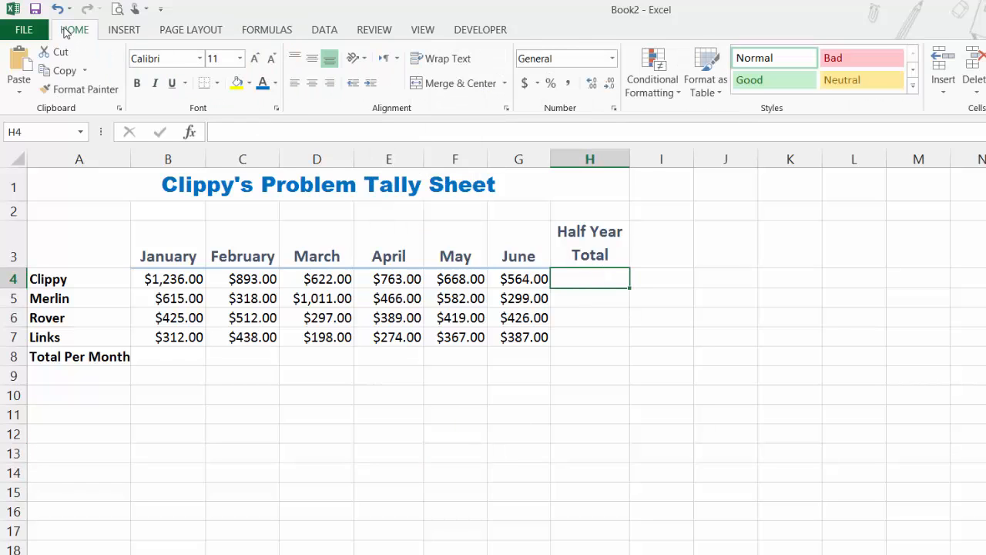
click(262, 37)
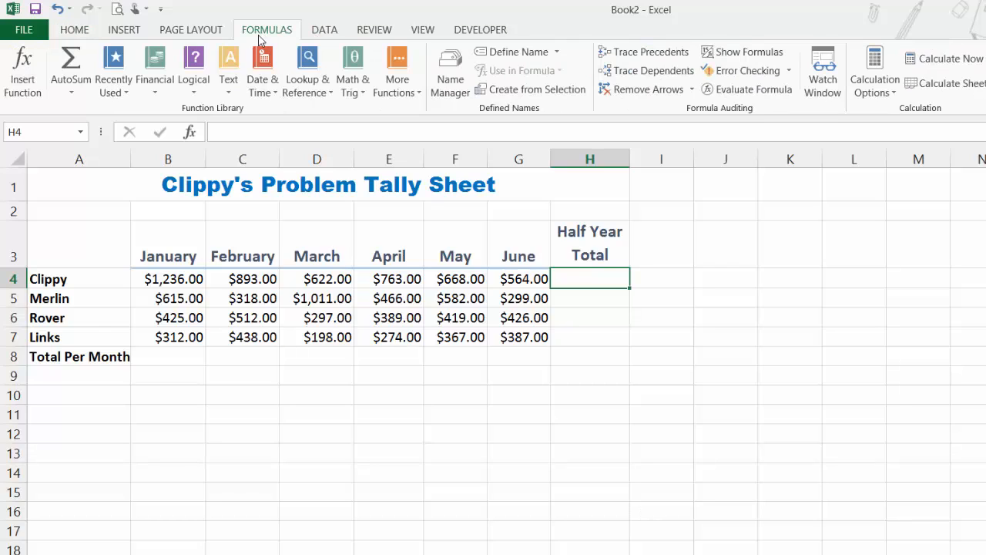
click(69, 31)
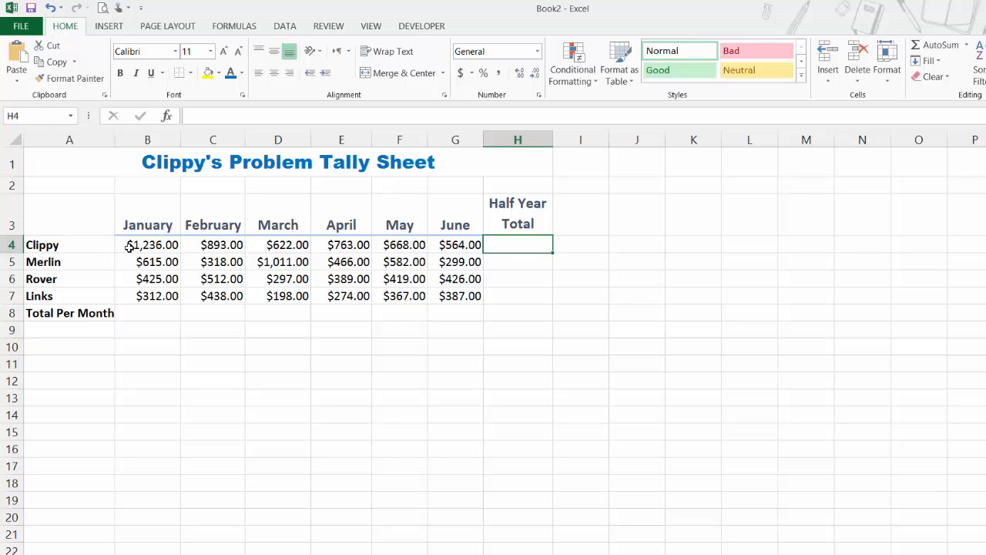
drag(129, 245, 449, 239)
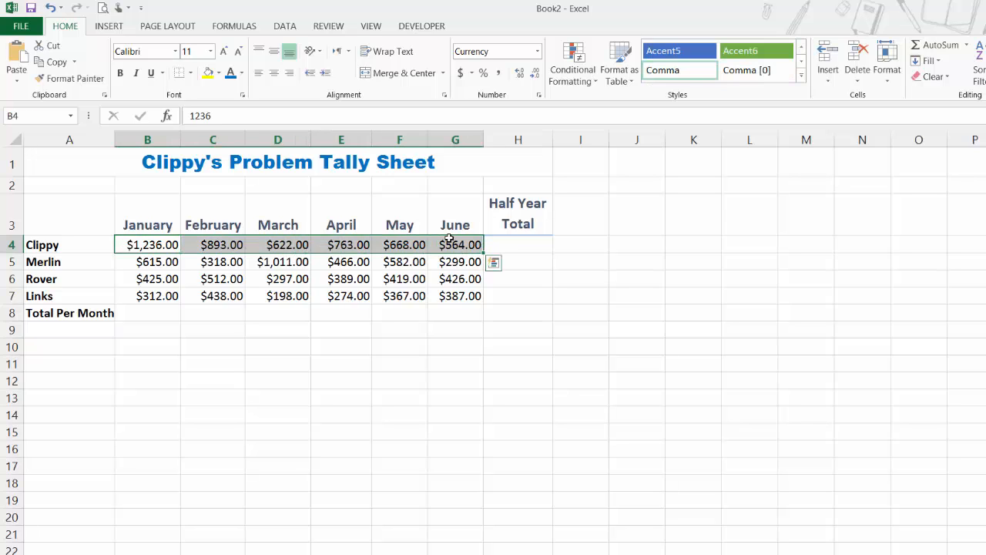
click(516, 244)
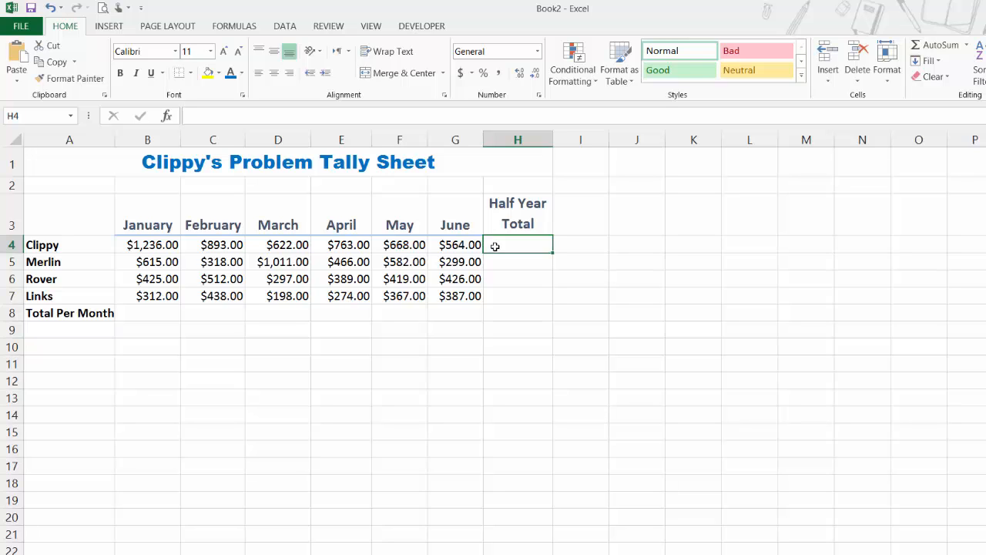
- Format the monthly amounts in B4:G7 with the comma style and no decimal places
drag(138, 245, 448, 292)
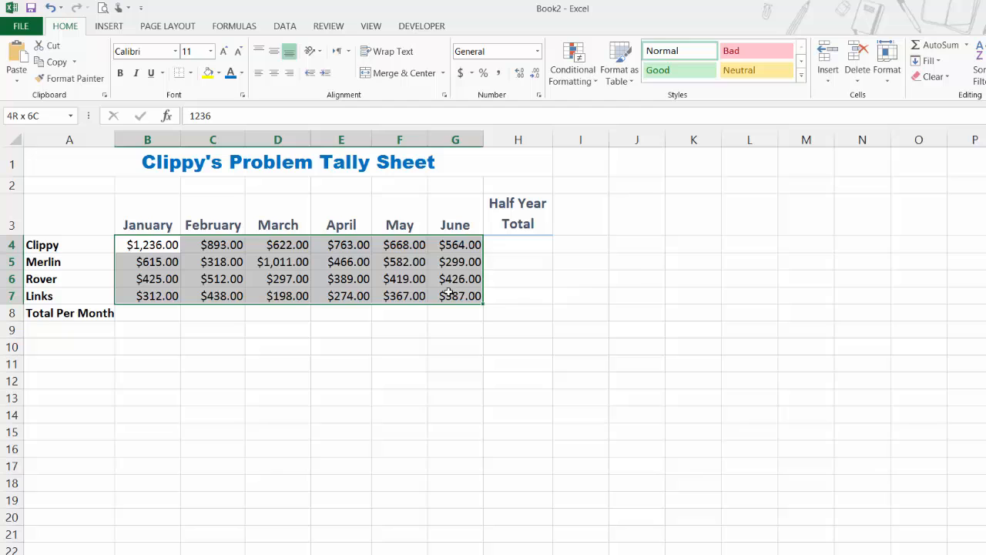
click(498, 73)
click(534, 77)
click(534, 77)
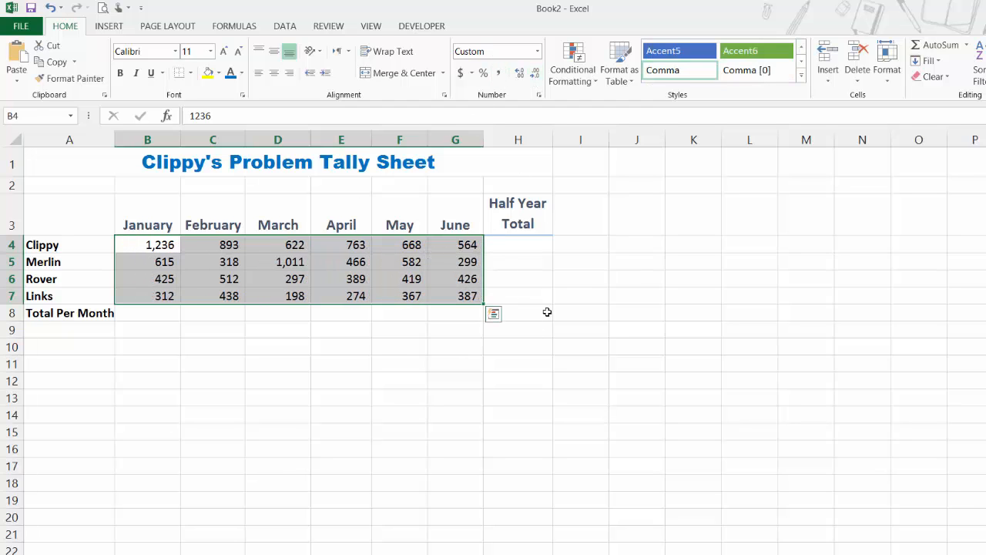
- Total Clippy's January to June amounts (B4:G4) in H4 with AutoSum's Sum function
click(509, 243)
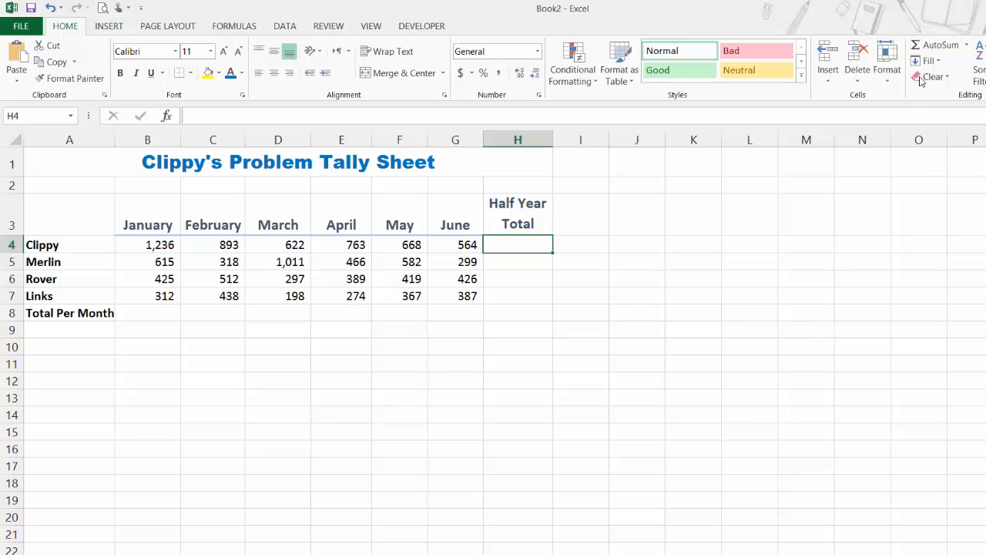
click(966, 45)
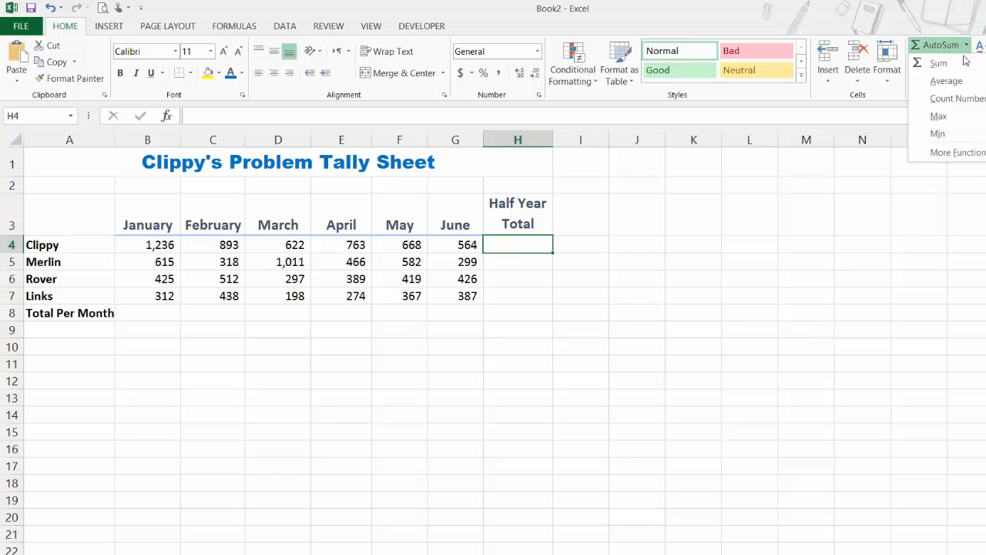
click(957, 67)
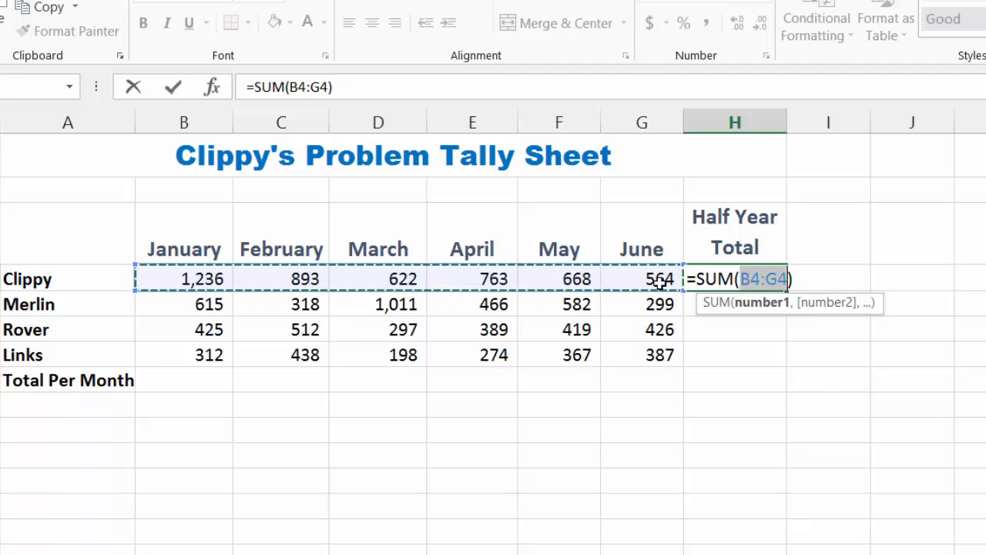
key(Return)
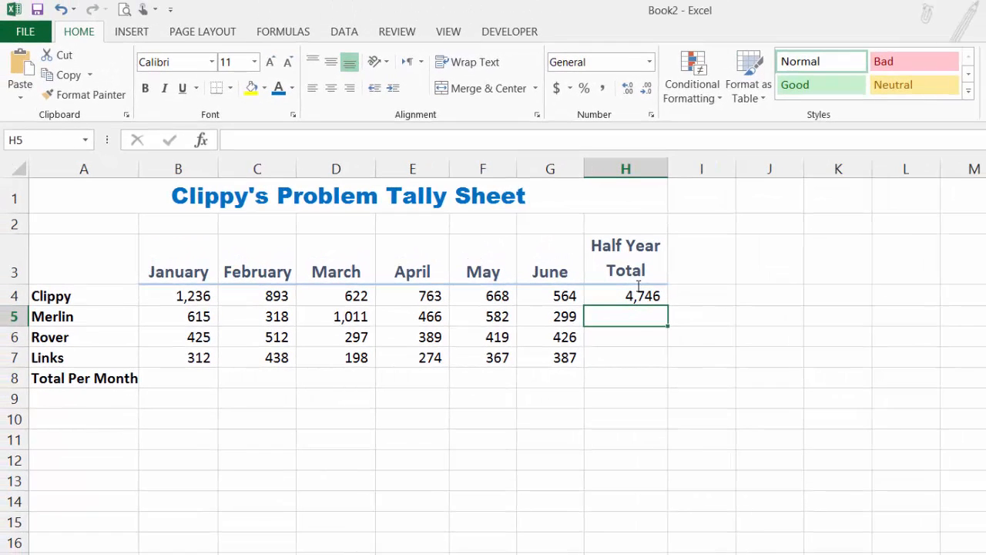
- Enter the formula =sum(B5:G5) by hand in H5 for Merlin's half-year total
text(=su)
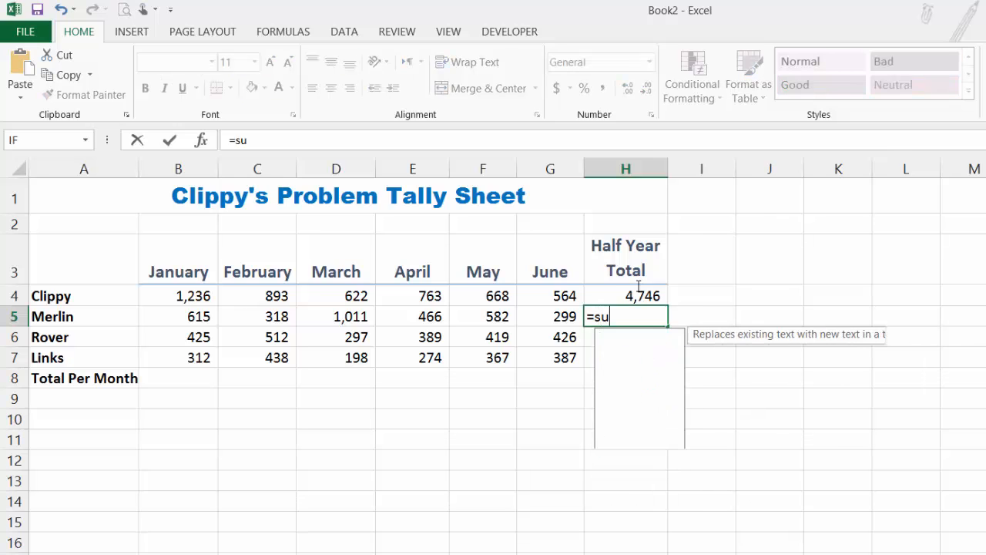
text(m()
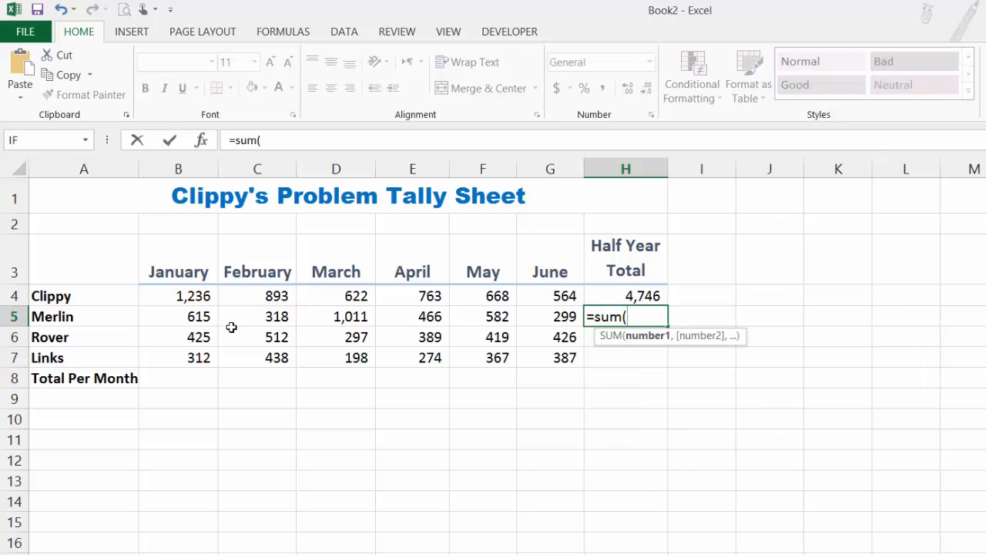
drag(191, 316, 566, 316)
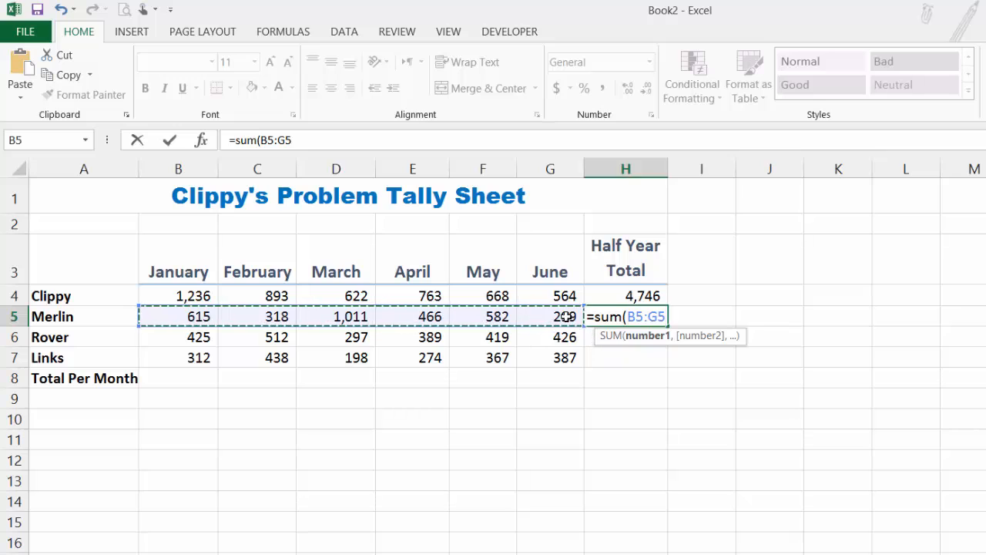
text())
key(Return)
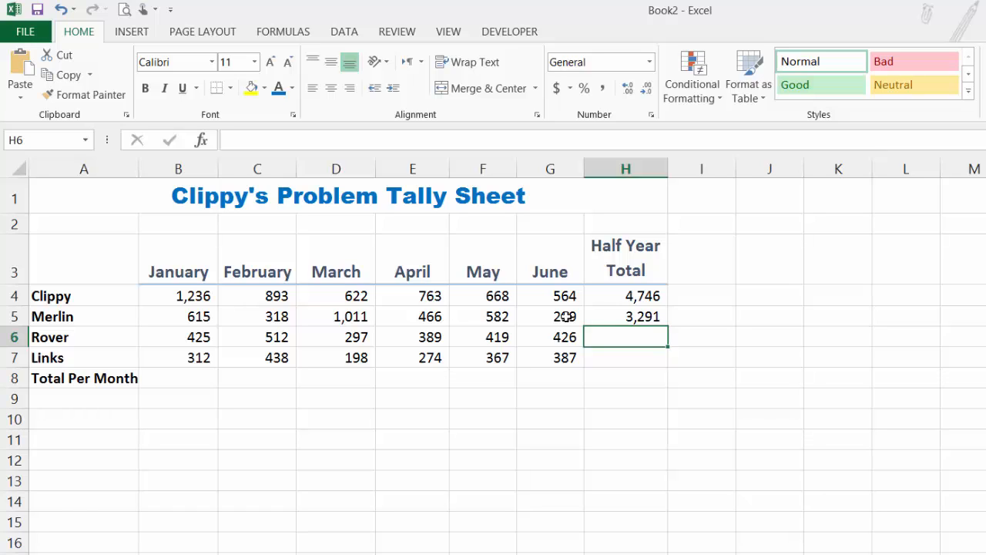
- Select Rover's monthly amounts B6:G6, total them with AutoSum, and check the formula in H6
drag(160, 339, 546, 336)
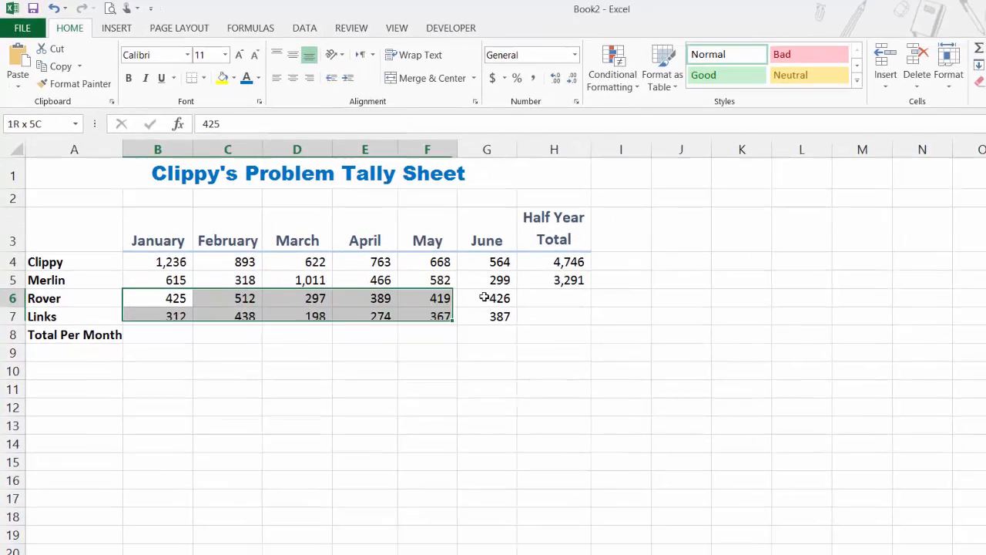
drag(484, 297, 493, 298)
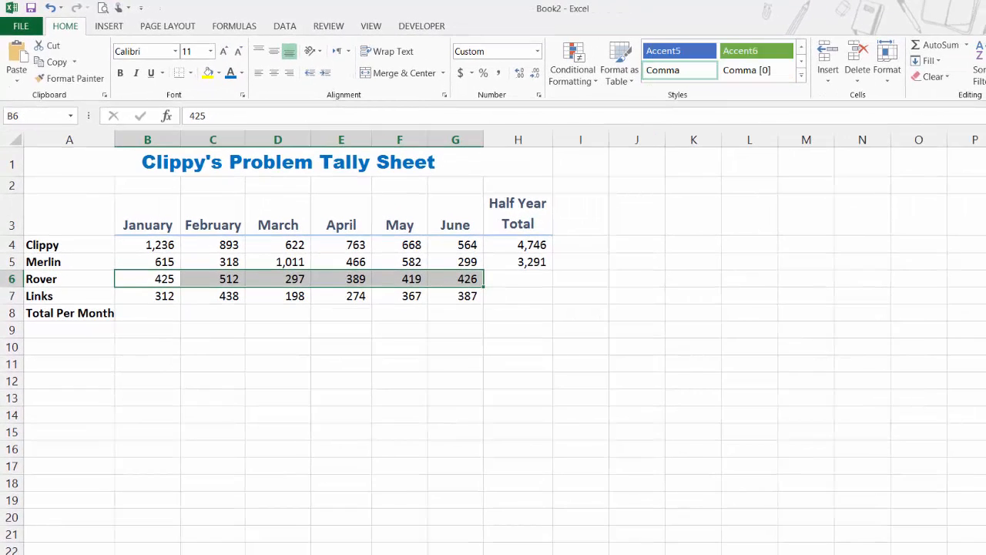
click(979, 49)
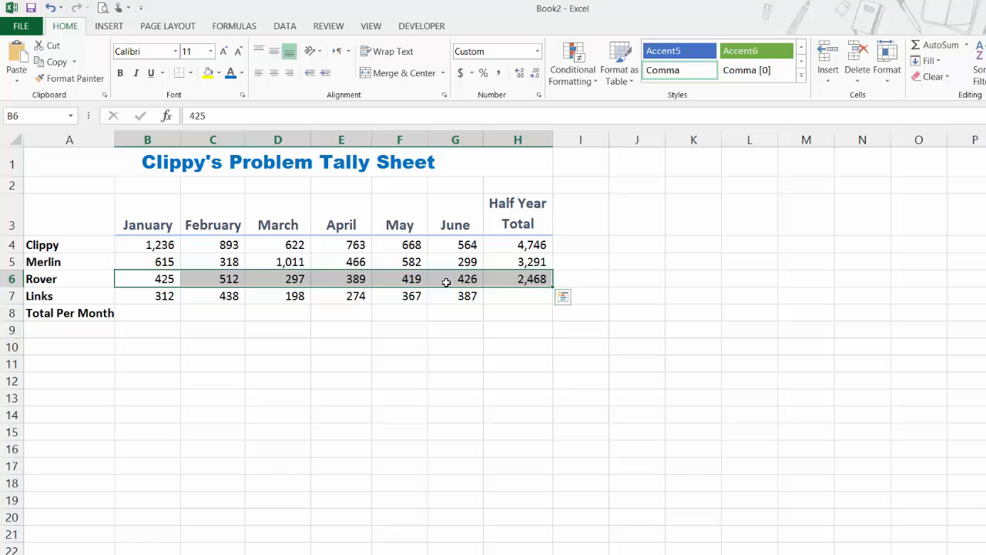
click(506, 297)
click(511, 279)
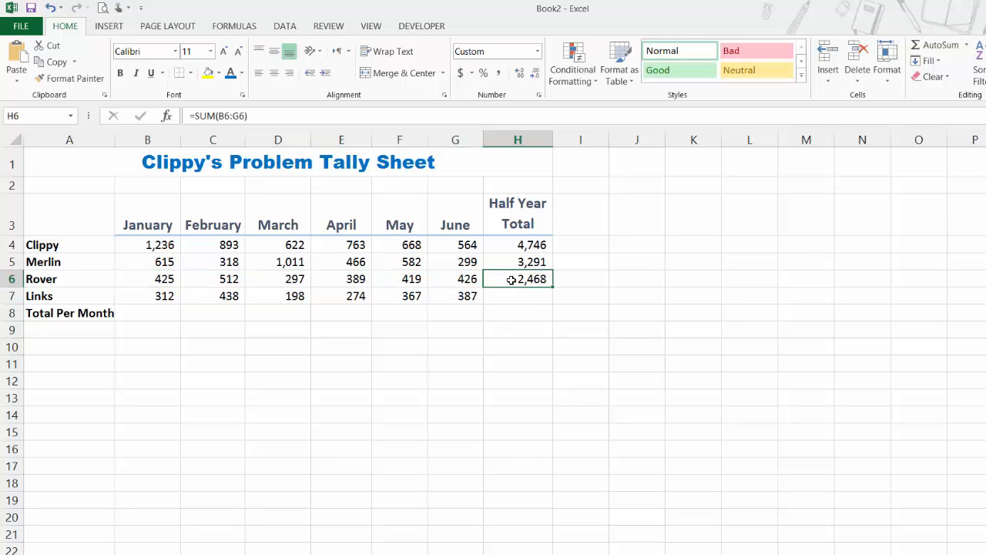
- Fill the half-year total formula from Rover's H6 down to H7 for Links
click(134, 227)
click(526, 275)
drag(554, 289, 556, 306)
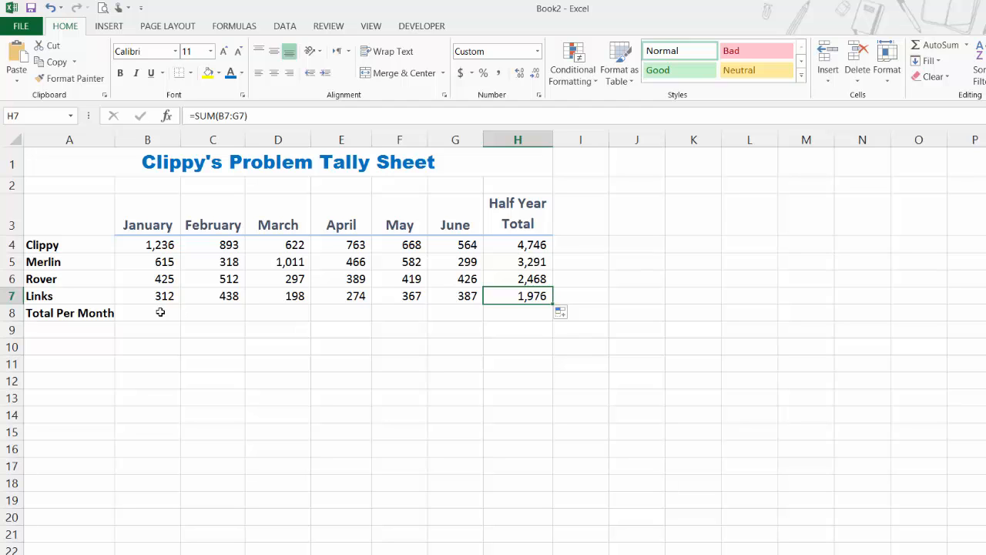
- Fill the Total Per Month cells B8:G8 with column sums all at once using AutoSum
drag(157, 312, 456, 311)
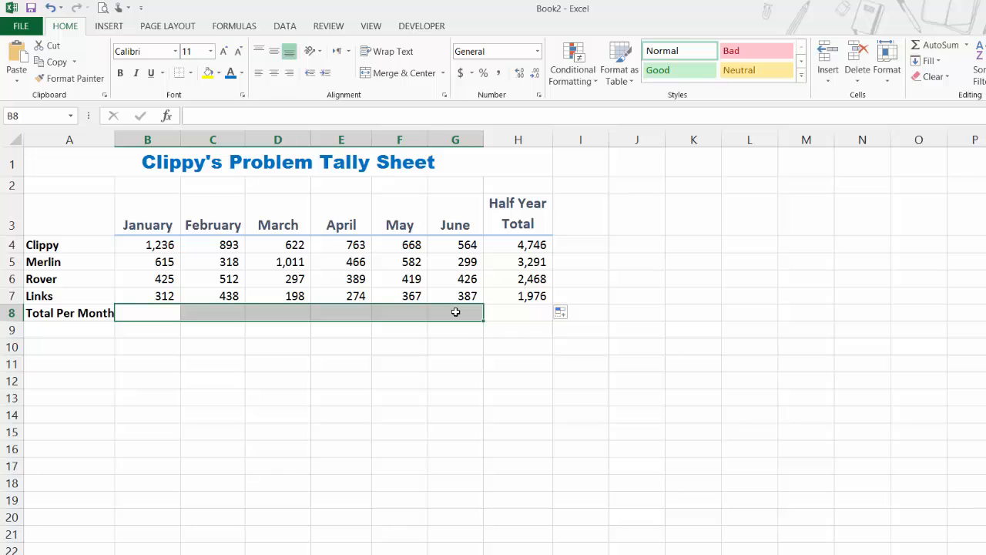
click(942, 46)
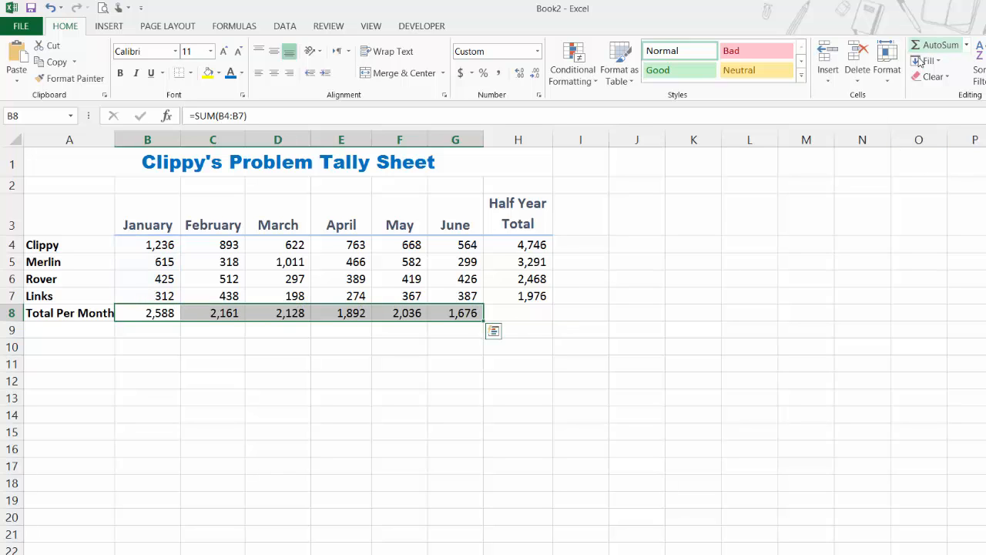
- Examine the ranges used by the monthly total formulas in B8, C8 and E8, leaving each formula unedited
click(160, 315)
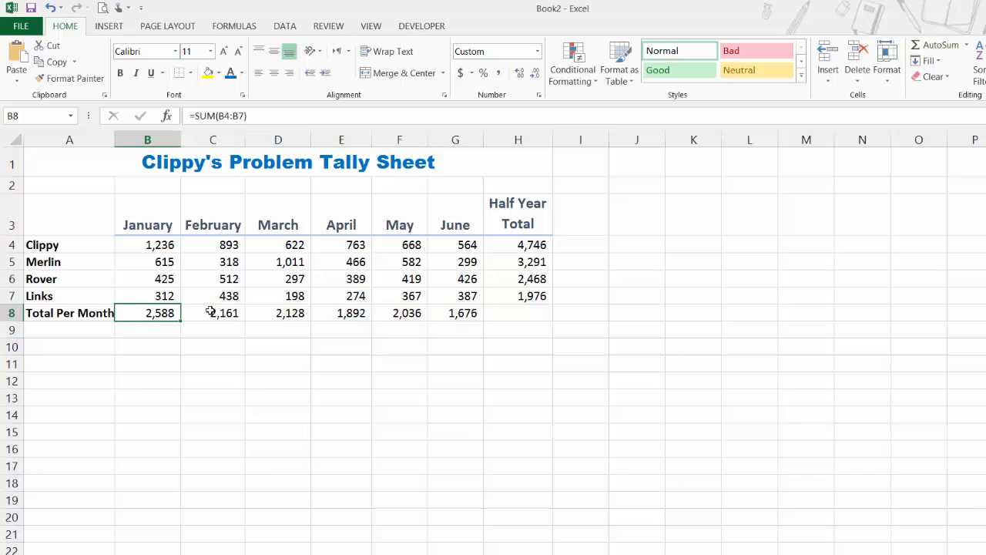
double_click(154, 313)
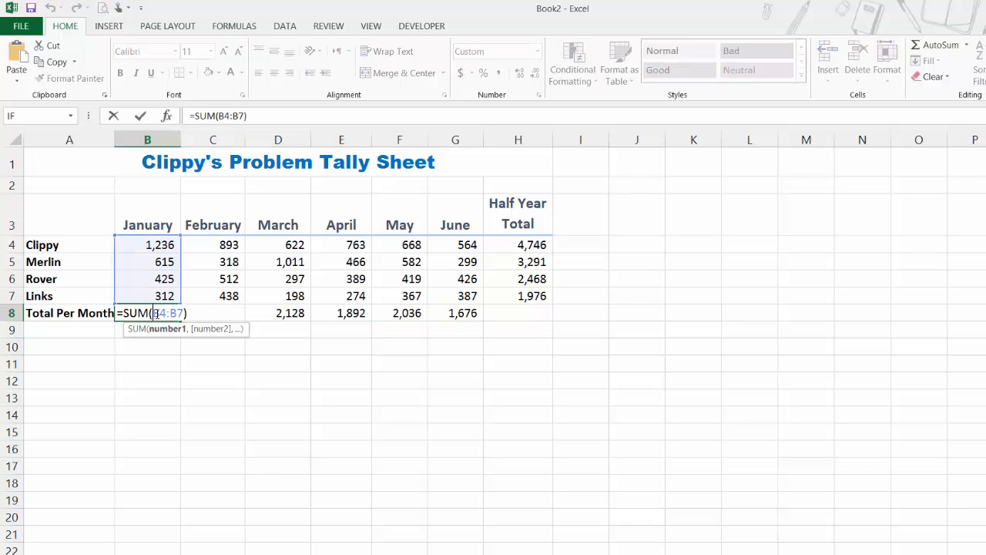
key(Escape)
click(223, 315)
double_click(231, 313)
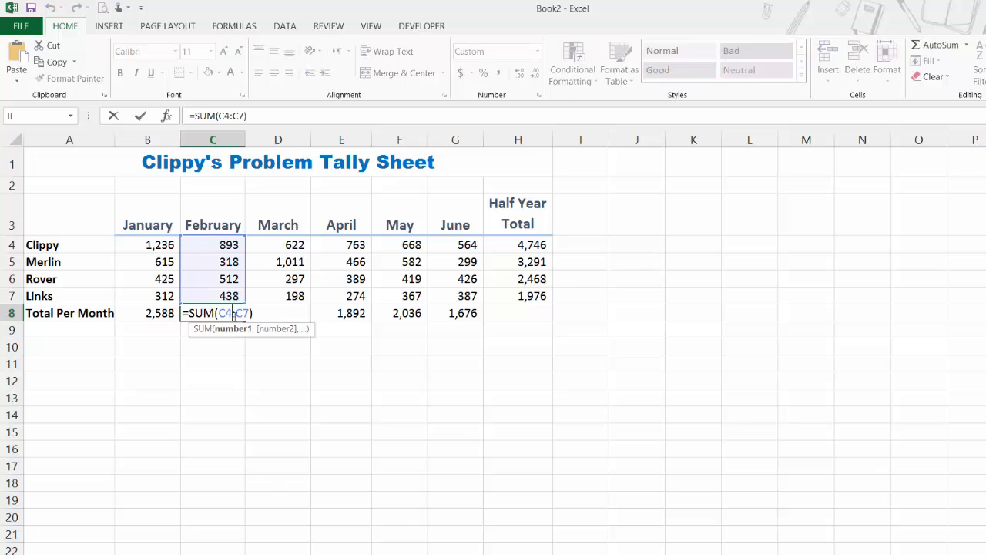
key(Escape)
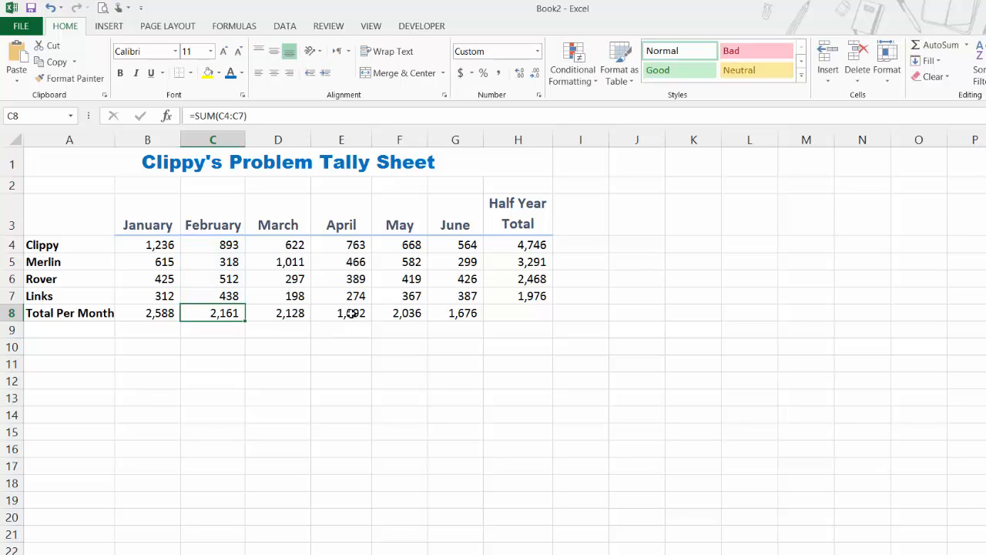
click(355, 314)
double_click(362, 312)
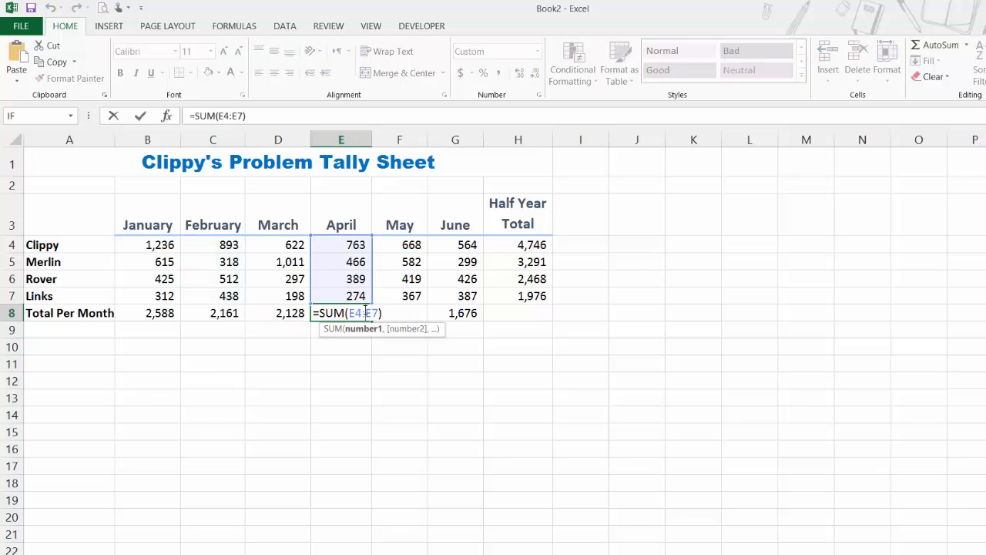
key(Escape)
- Clear the half-year totals for Merlin, Rover and Links in H5:H7
drag(524, 261, 528, 292)
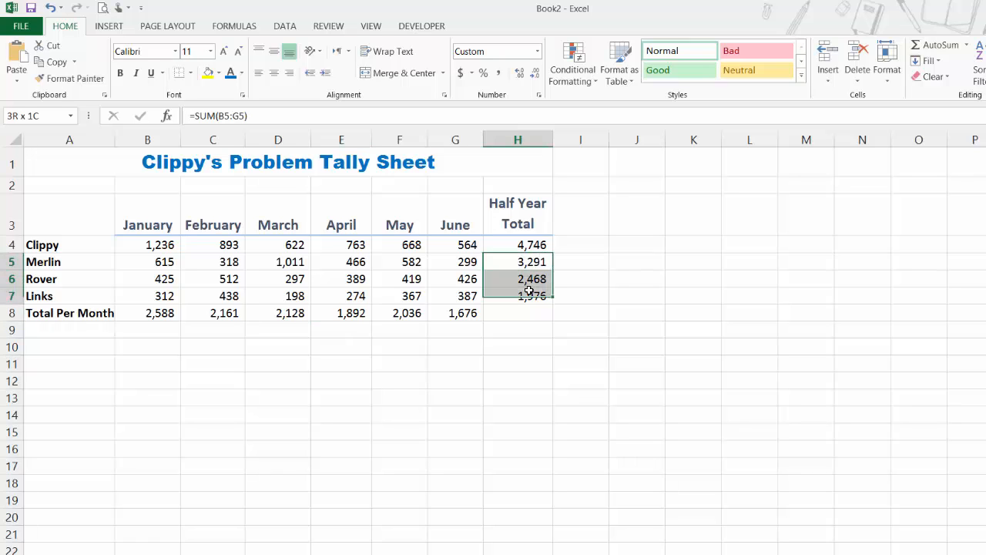
key(Delete)
click(517, 268)
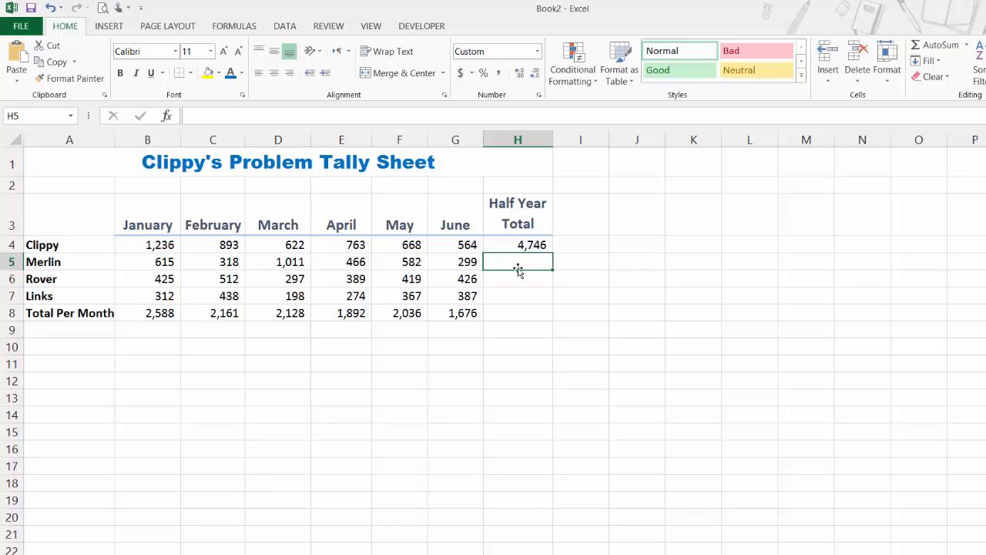
- Total Merlin's monthly amounts B5:G5 in H5 with AutoSum
click(537, 245)
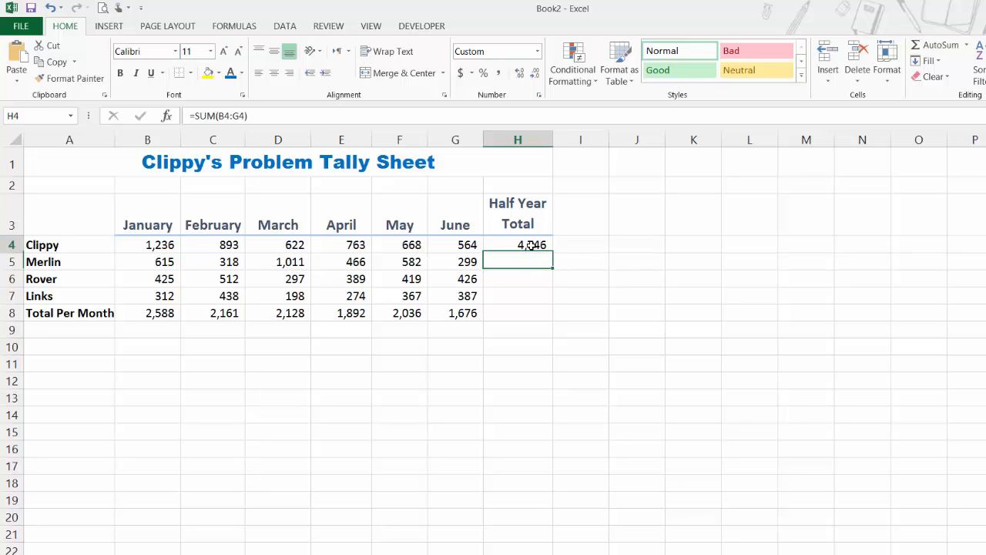
click(529, 263)
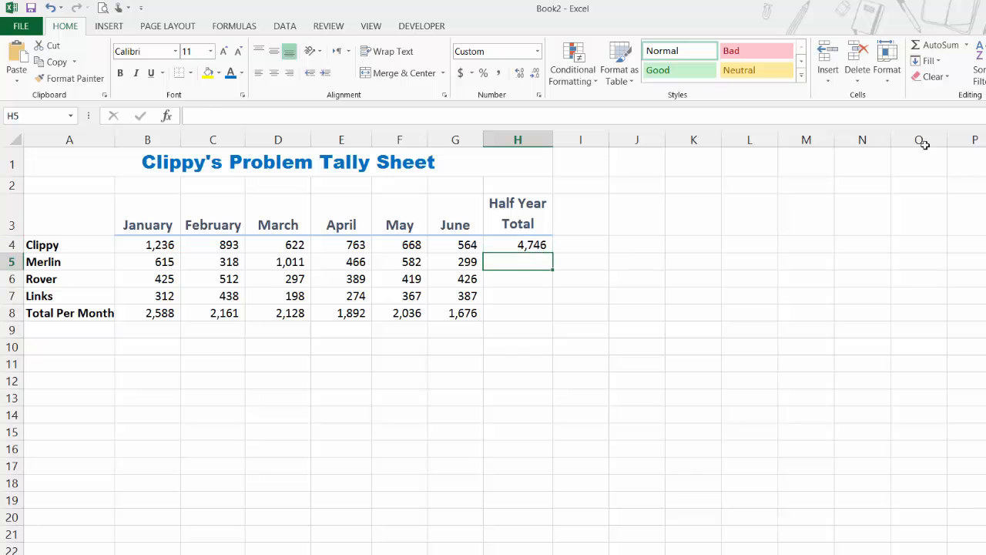
click(939, 44)
key(Return)
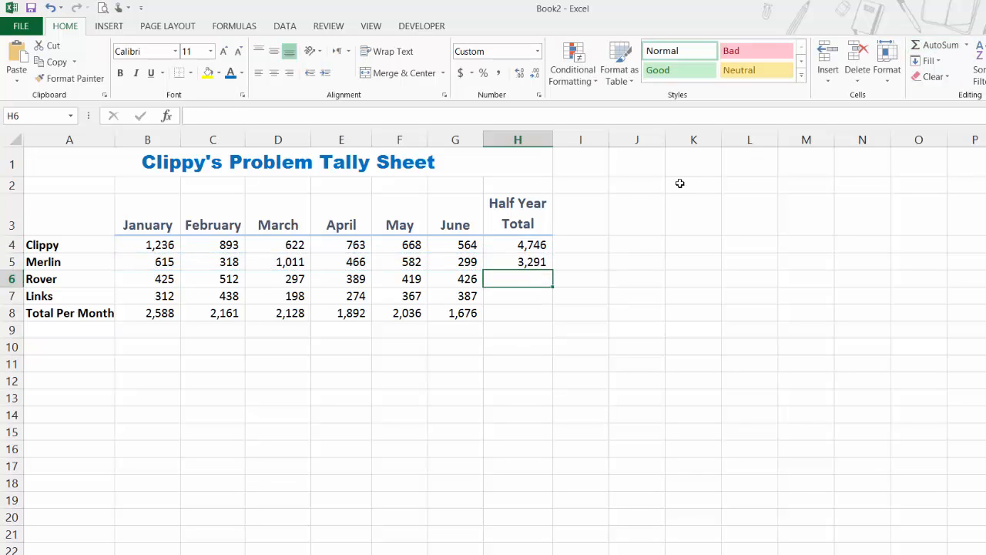
- Insert an AutoSum in H6 and replace its suggested range with Rover's monthly amounts B6:G6
click(938, 45)
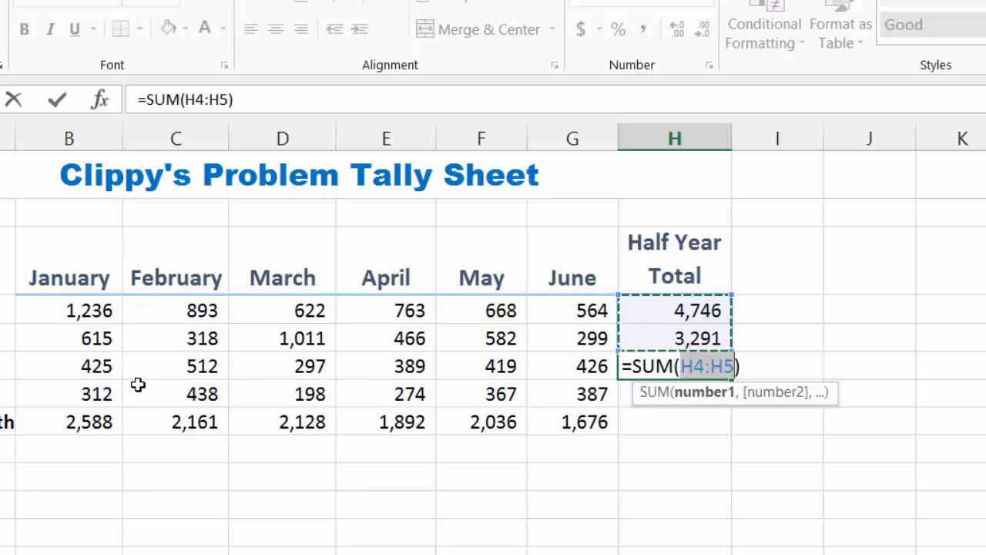
drag(100, 367, 570, 363)
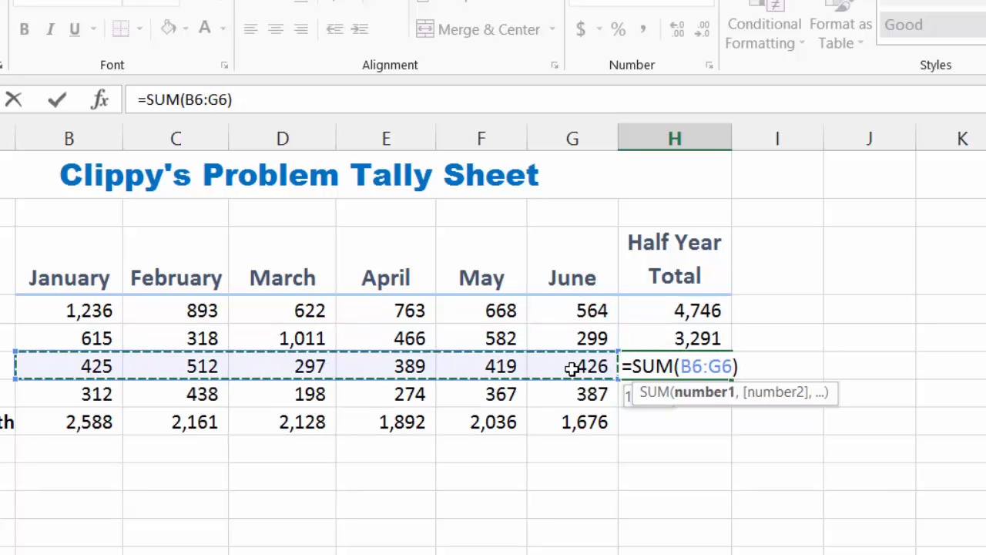
key(Return)
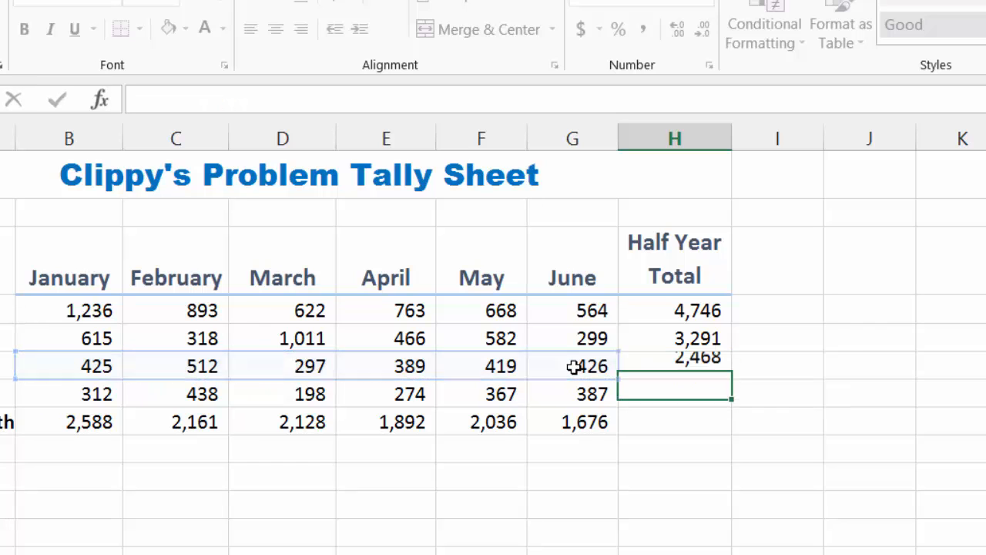
- Check the formula in H6 and fill Clippy's half-year total formula from H4 down through H8
click(686, 370)
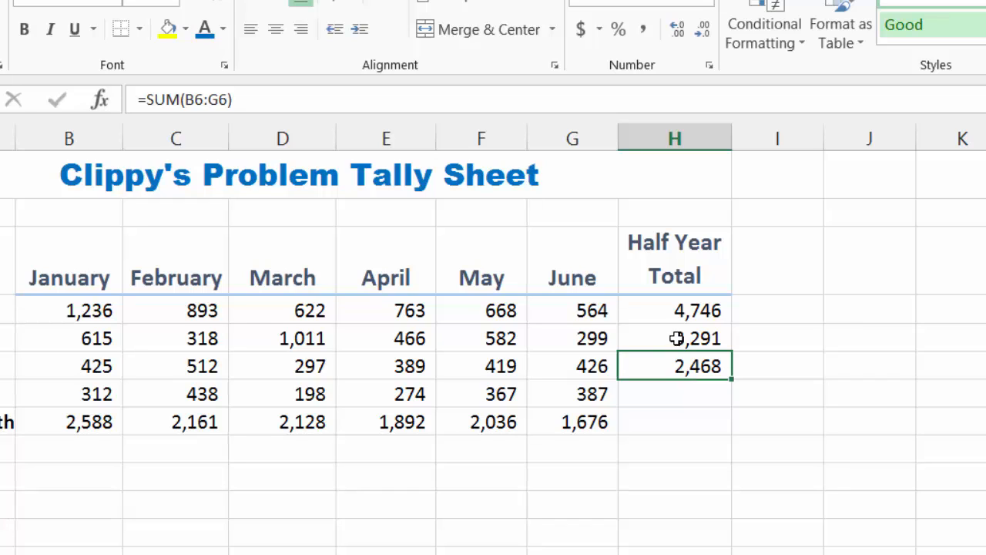
click(671, 314)
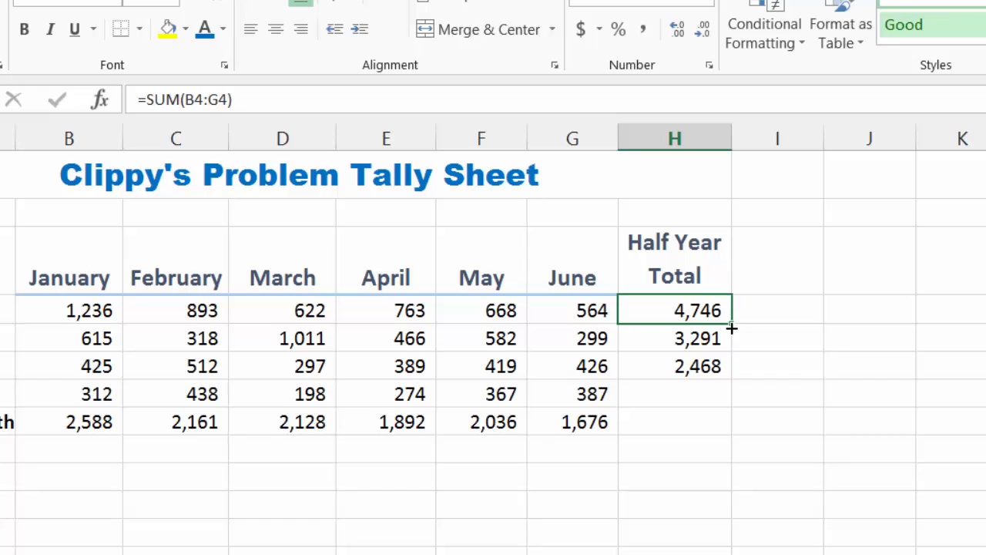
drag(731, 325, 718, 432)
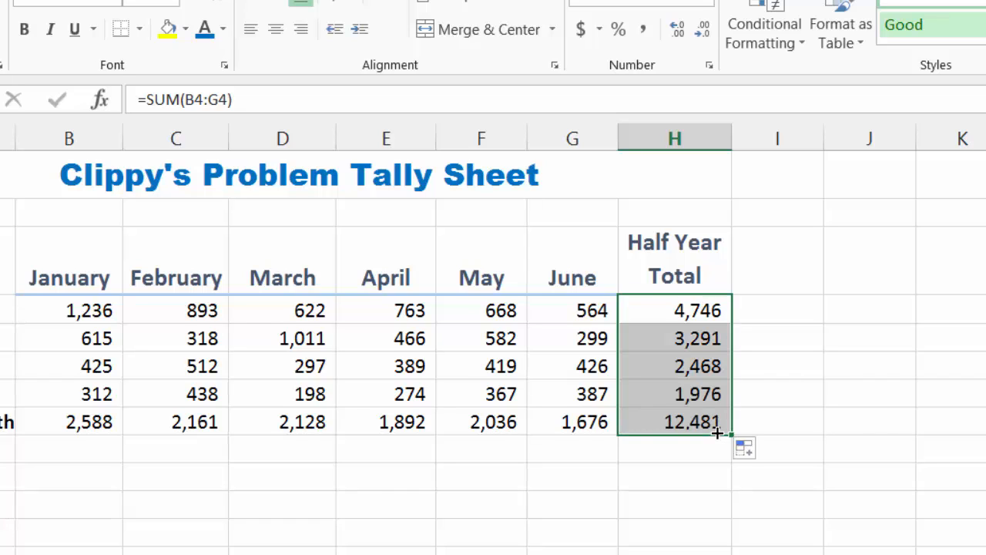